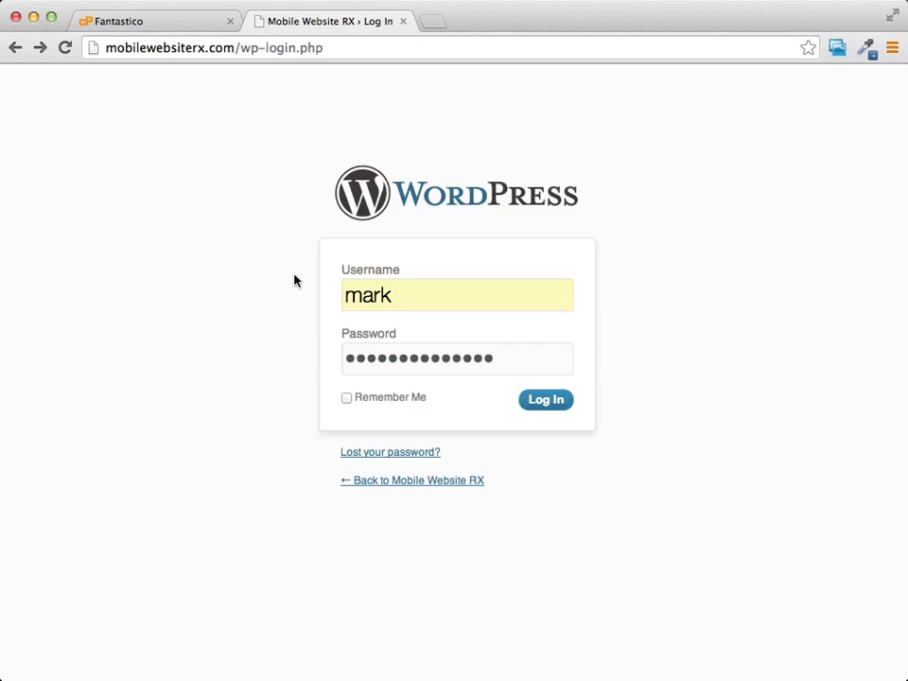
# Check the admin credentials on the Fantastico installation page and log in to the WordPress admin area with the prefilled details
pyautogui.click(178, 23)
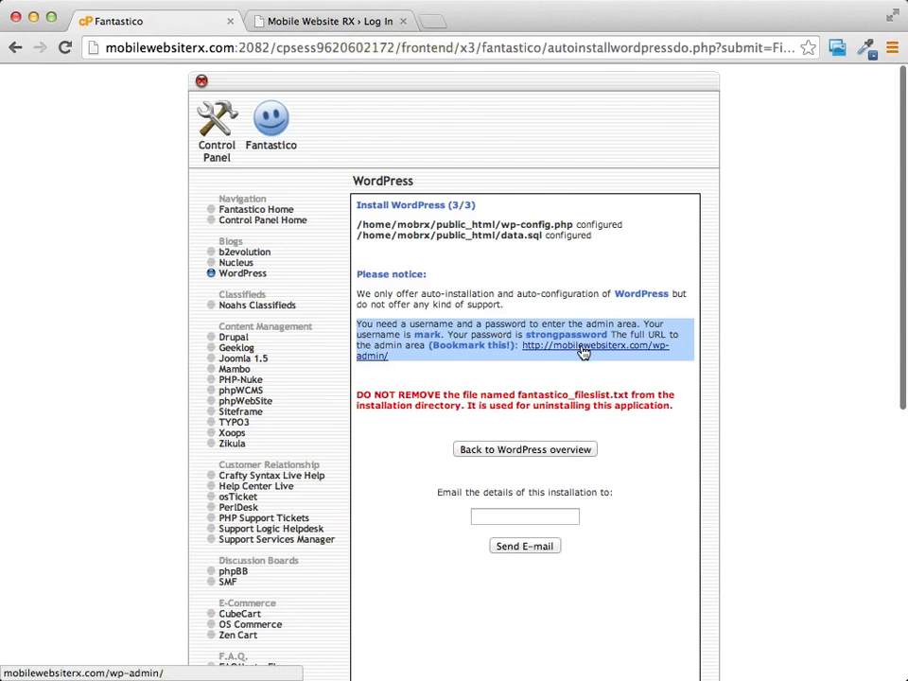
pyautogui.click(326, 23)
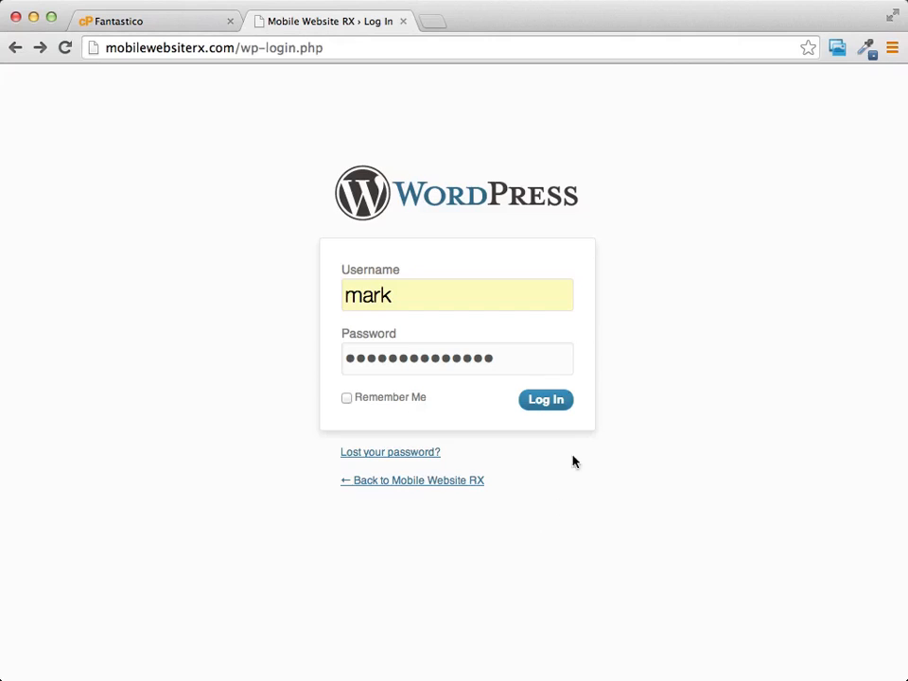
pyautogui.click(541, 404)
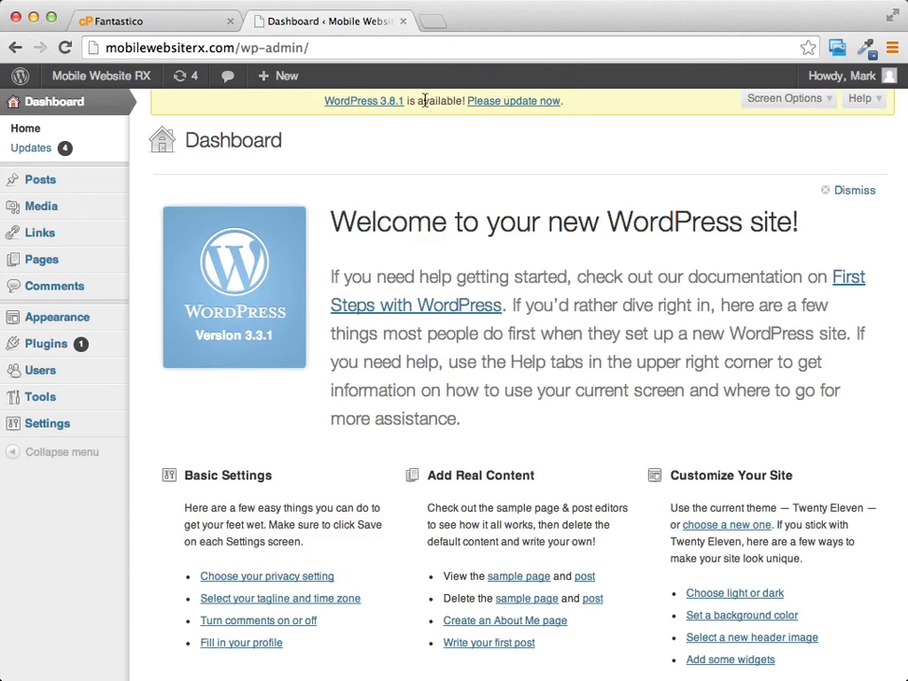
# Update WordPress to version 3.8.1 from the dashboard's update notice
pyautogui.scroll(-1, 438, 243)
pyautogui.scroll(1, 473, 274)
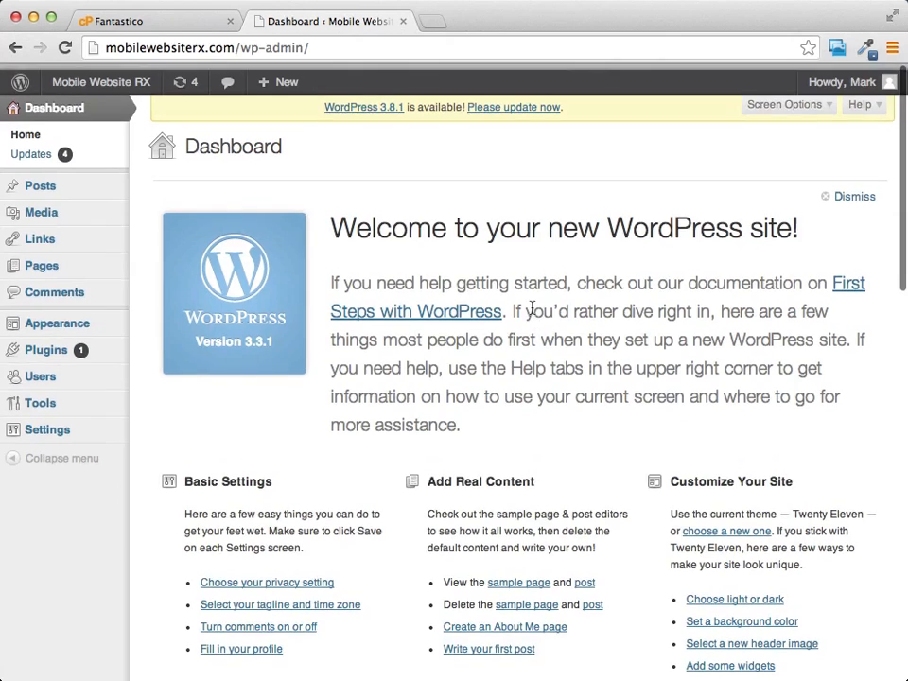
pyautogui.scroll(-2, 533, 306)
pyautogui.scroll(2, 533, 307)
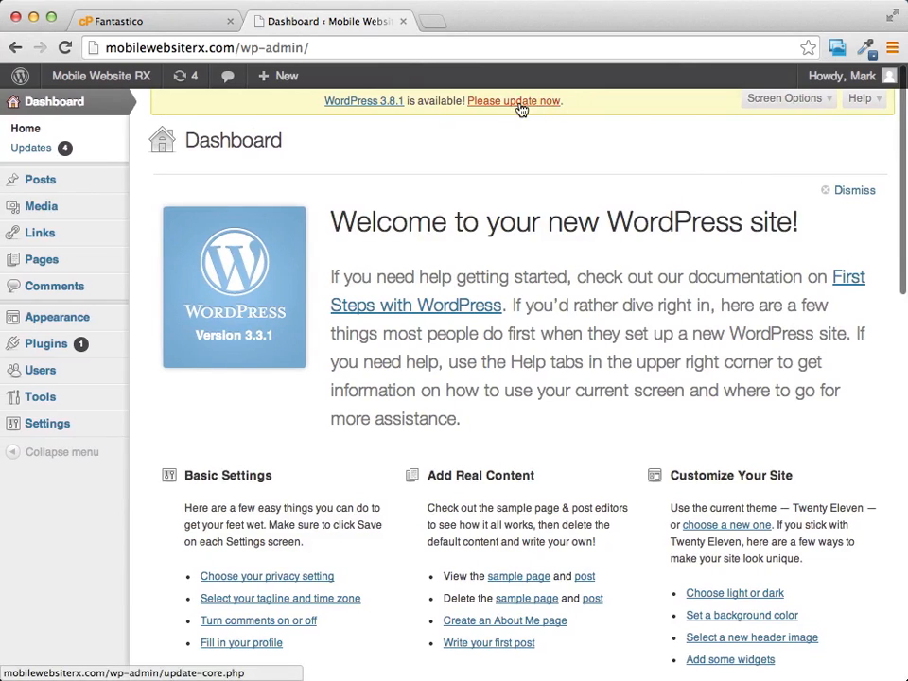
pyautogui.click(516, 102)
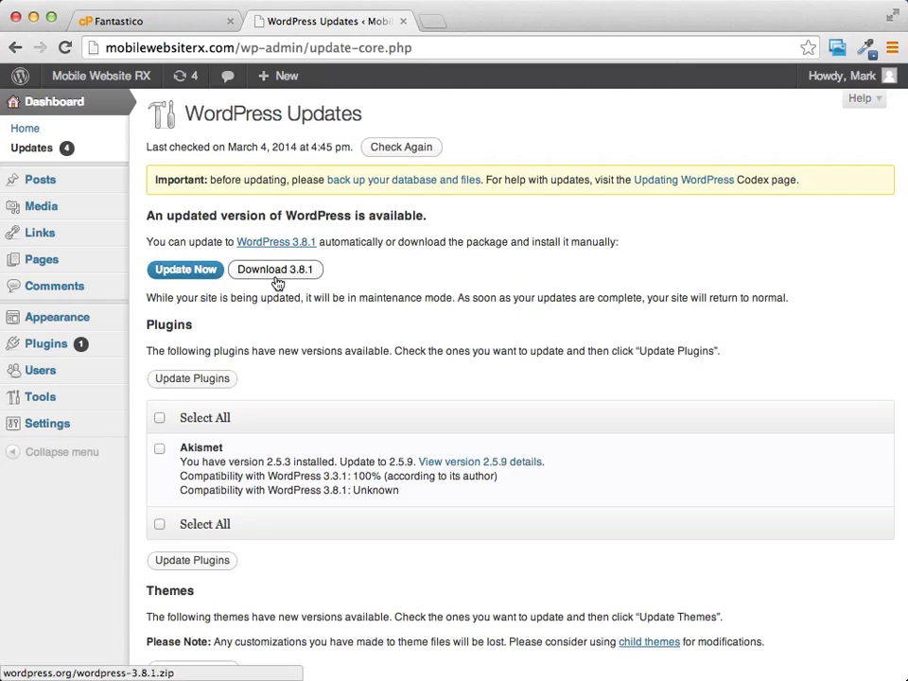
pyautogui.click(168, 273)
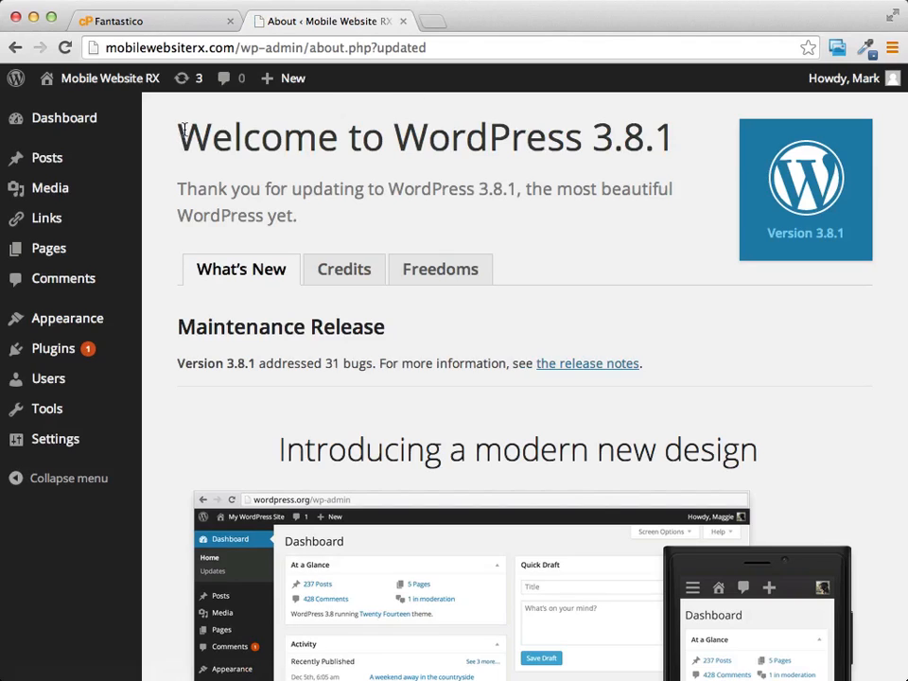
pyautogui.moveTo(178, 135); pyautogui.dragTo(667, 139)
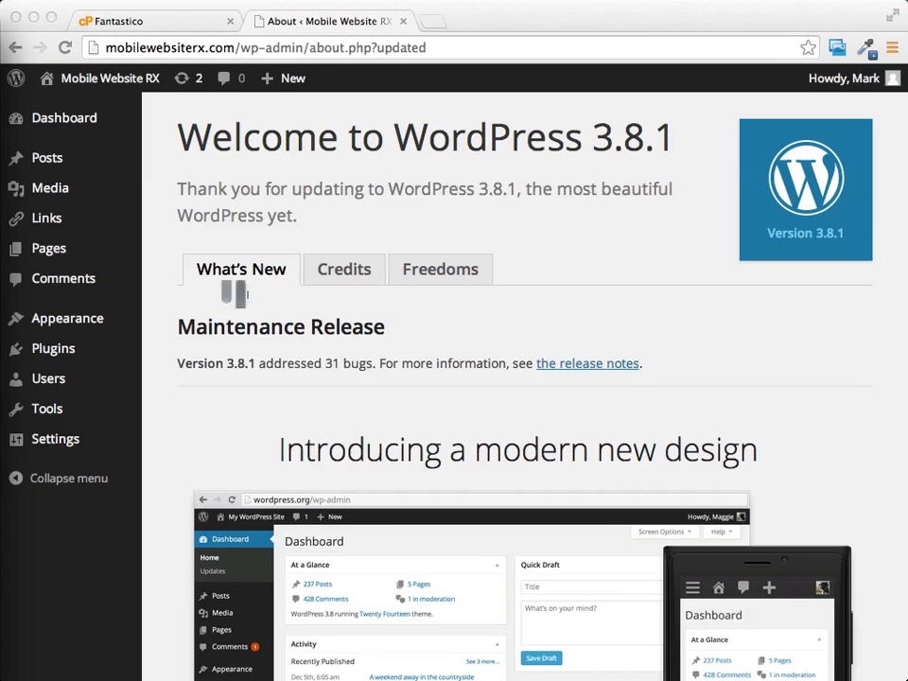
# Open the Permalink settings and highlight the /?p=123 ending in the Default URL example
pyautogui.click(46, 449)
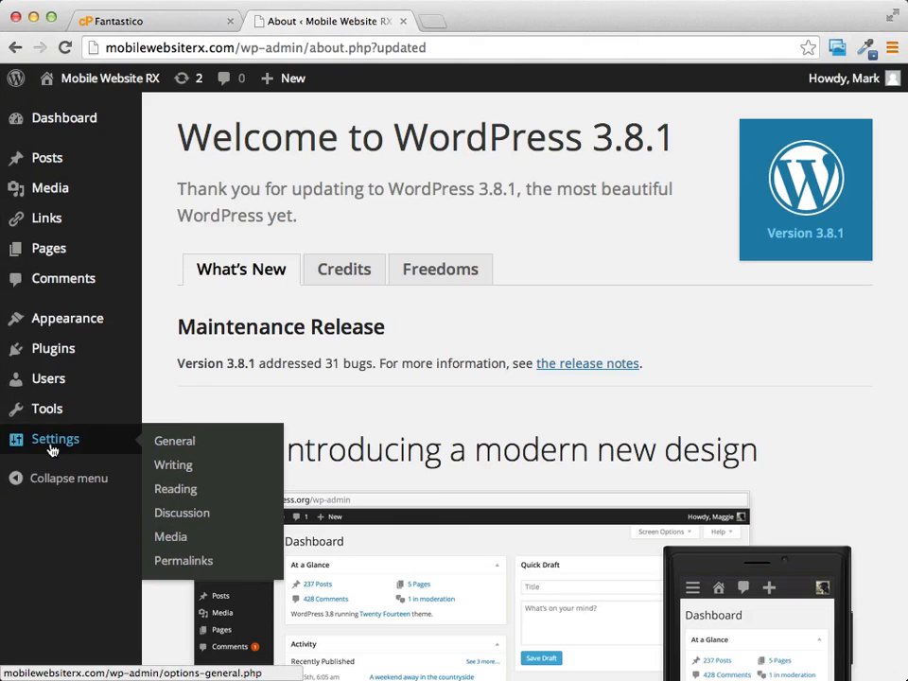
pyautogui.moveTo(45, 119)
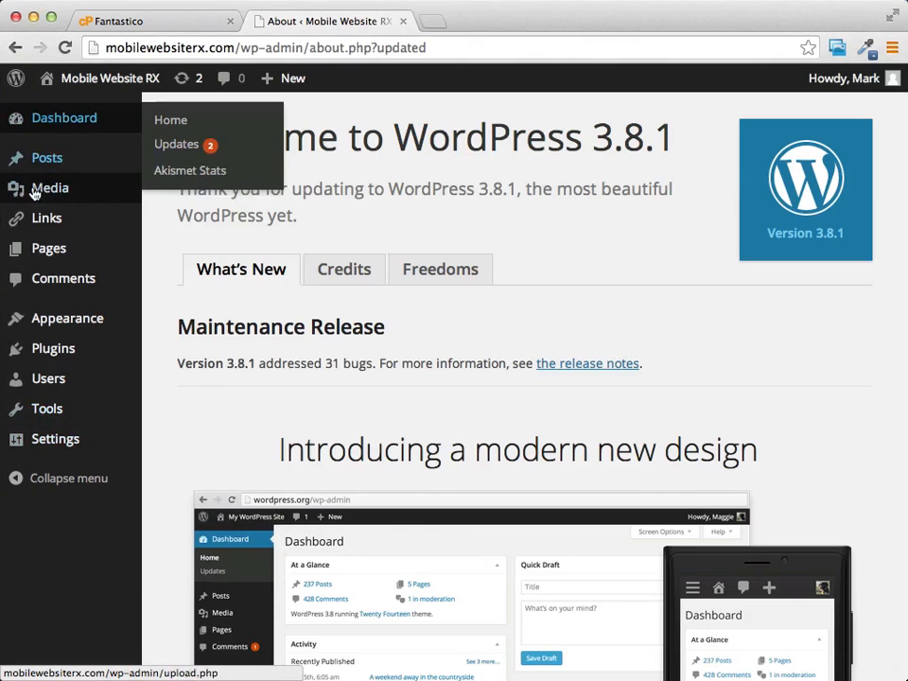
pyautogui.moveTo(47, 445)
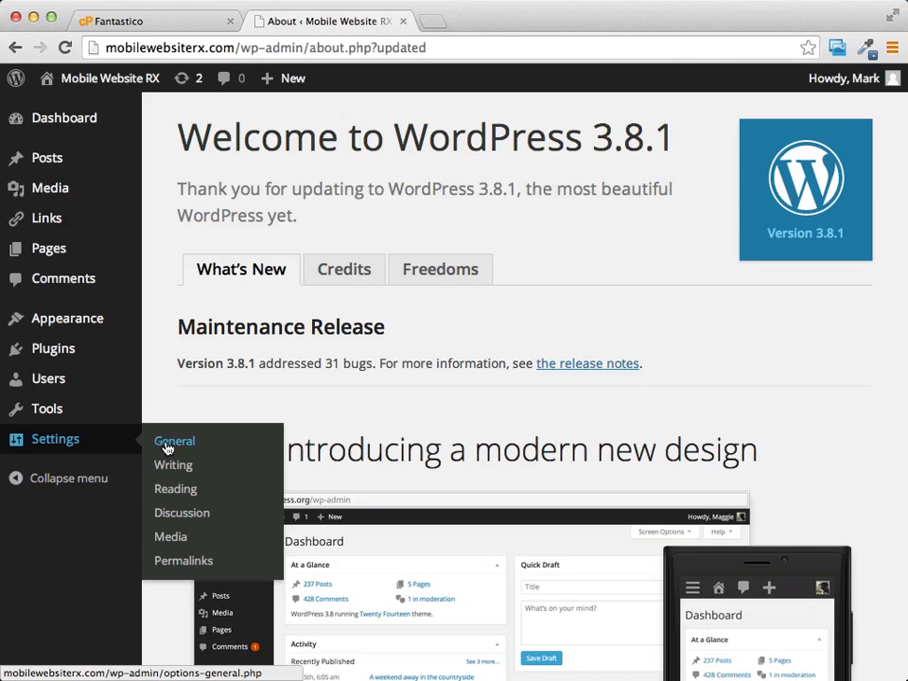
pyautogui.click(176, 565)
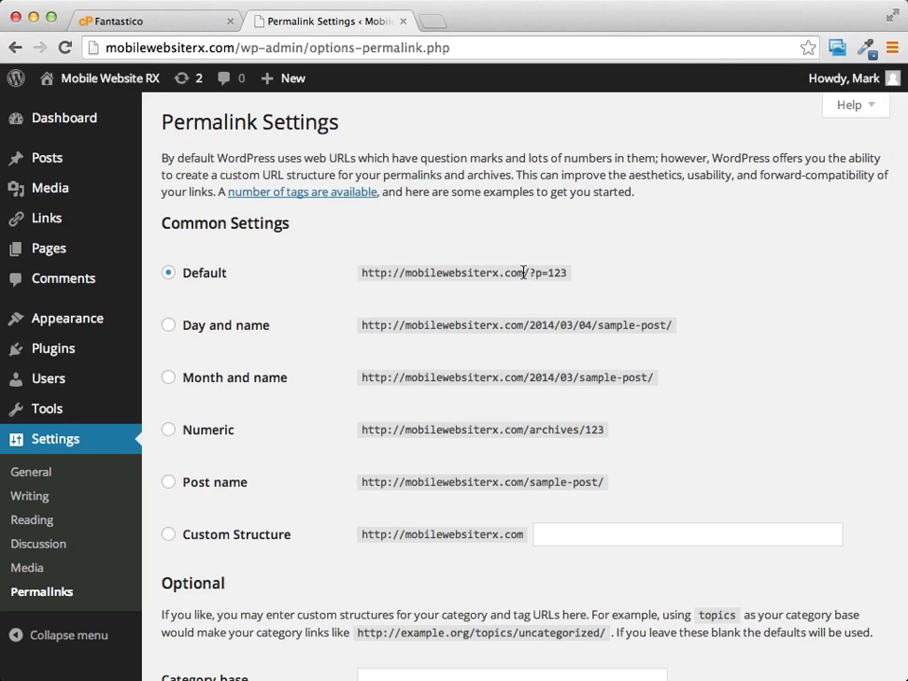
pyautogui.moveTo(523, 273); pyautogui.dragTo(601, 272)
pyautogui.click(525, 272)
pyautogui.moveTo(525, 272); pyautogui.dragTo(589, 272)
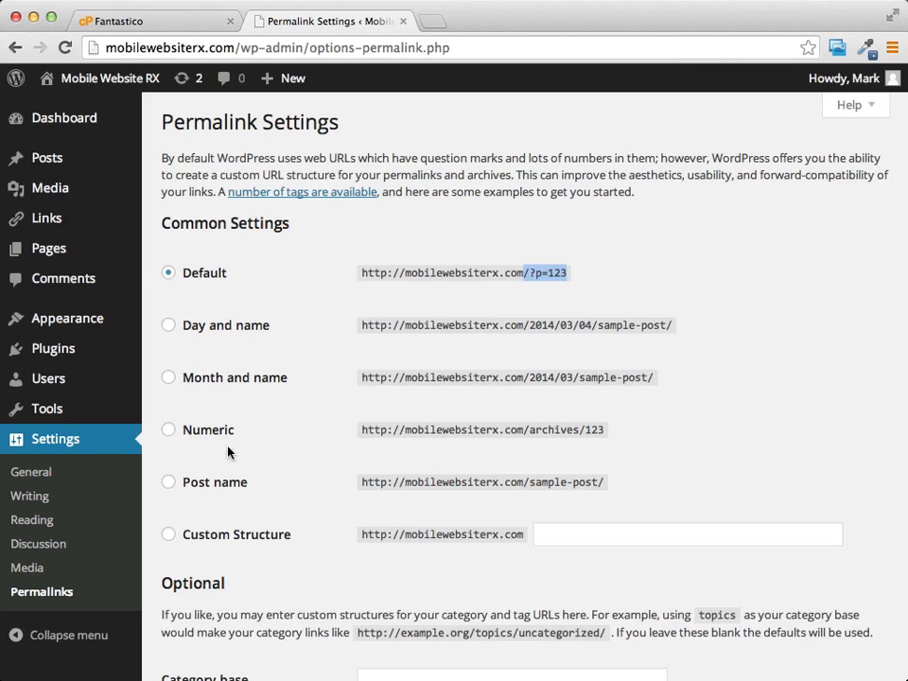
# Set the permalink structure to Post name and save the changes
pyautogui.click(170, 483)
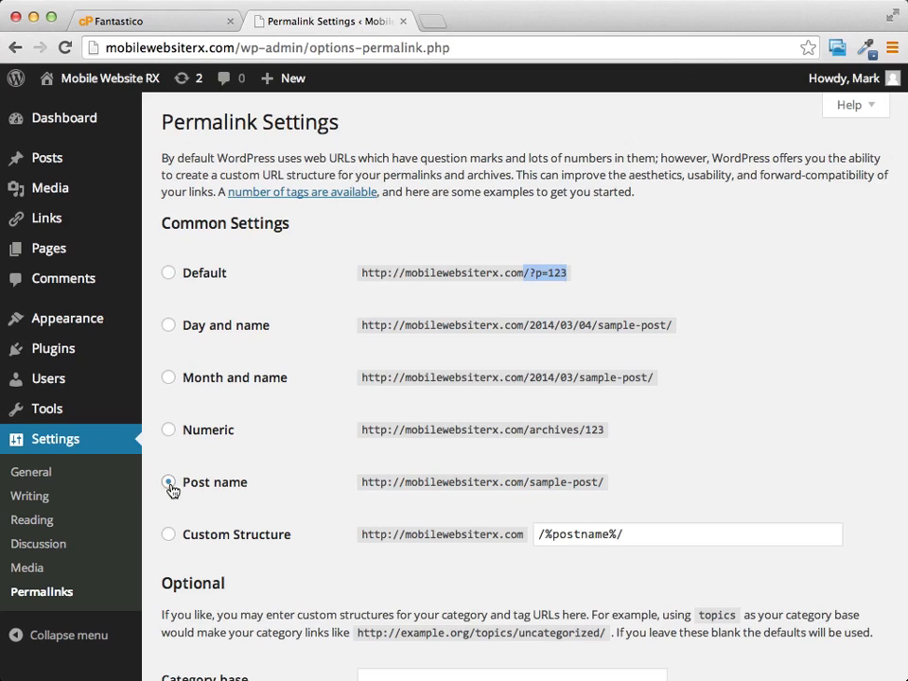
pyautogui.scroll(-5, 706, 262)
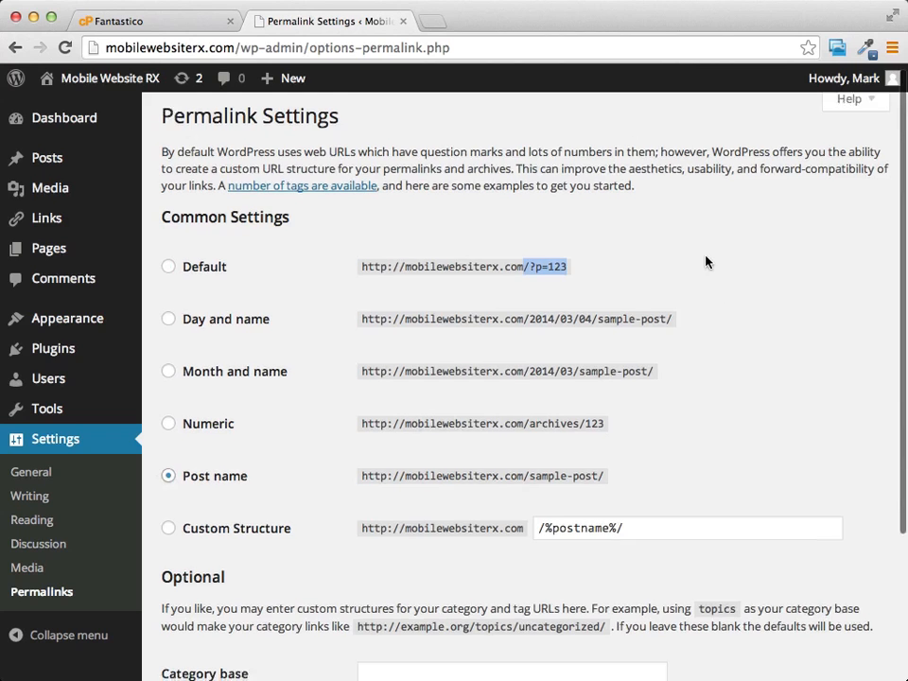
pyautogui.scroll(2, 706, 263)
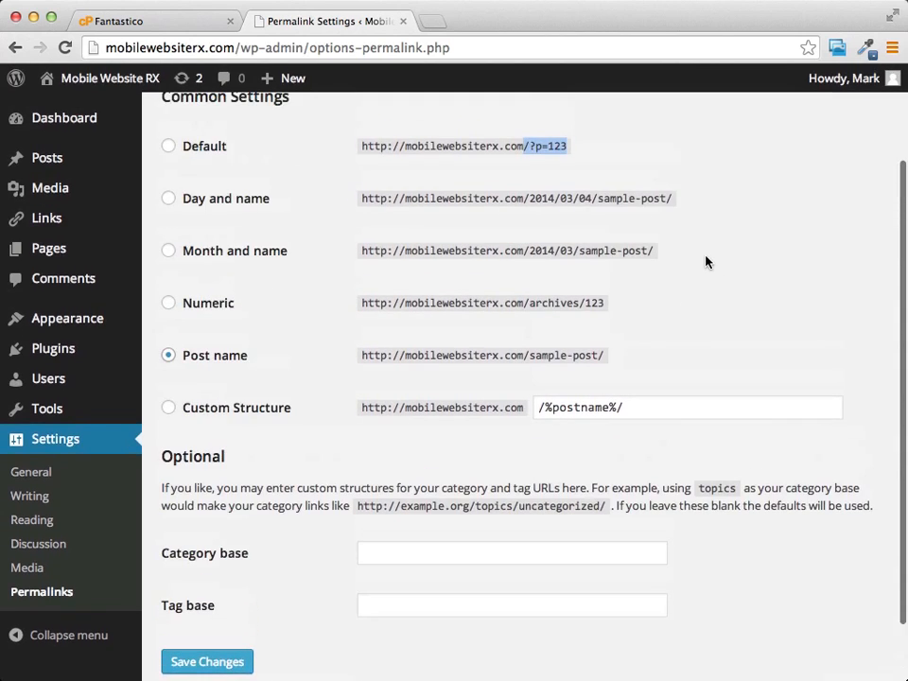
pyautogui.scroll(-2, 237, 397)
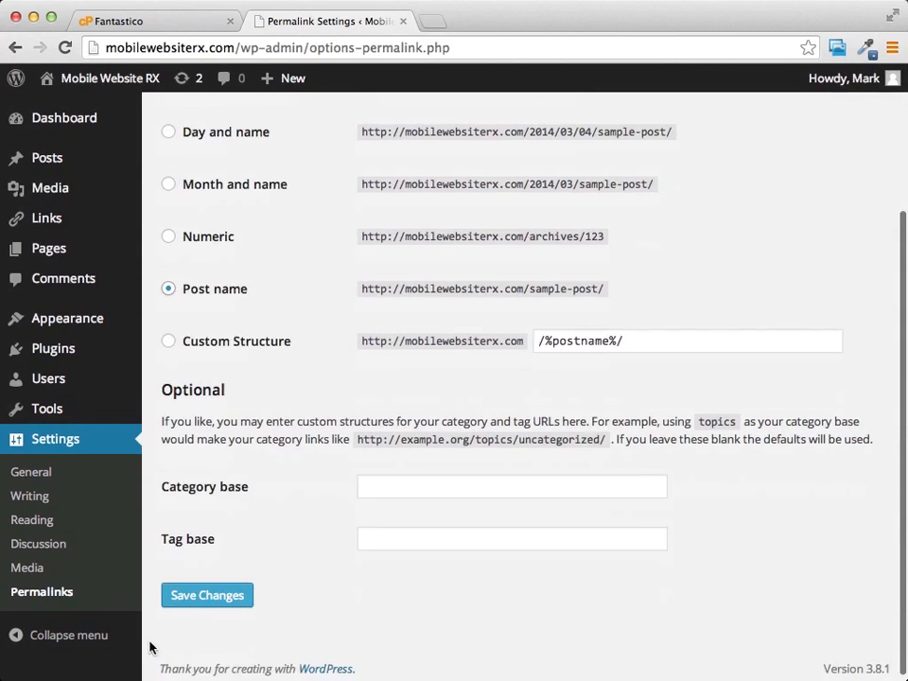
pyautogui.click(212, 593)
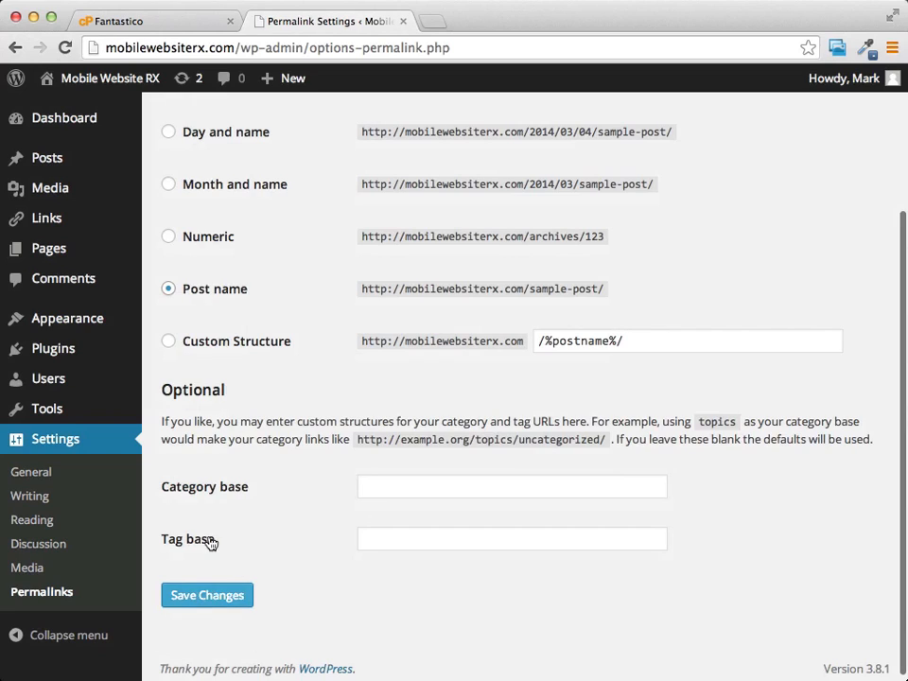
pyautogui.click(199, 603)
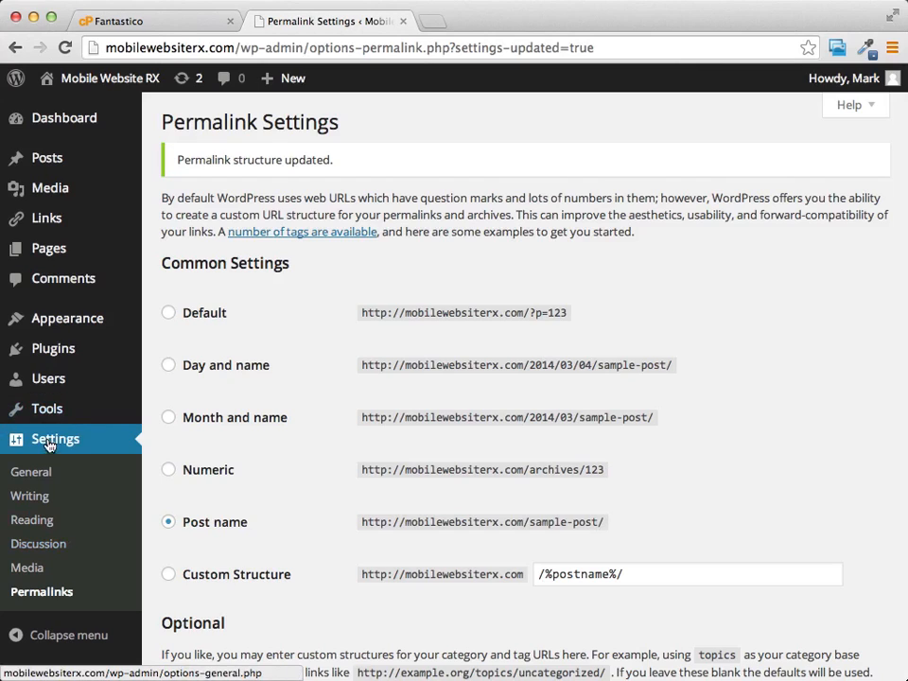
# In the Discussion settings, disable the option Allow people to post comments on new articles
pyautogui.click(32, 547)
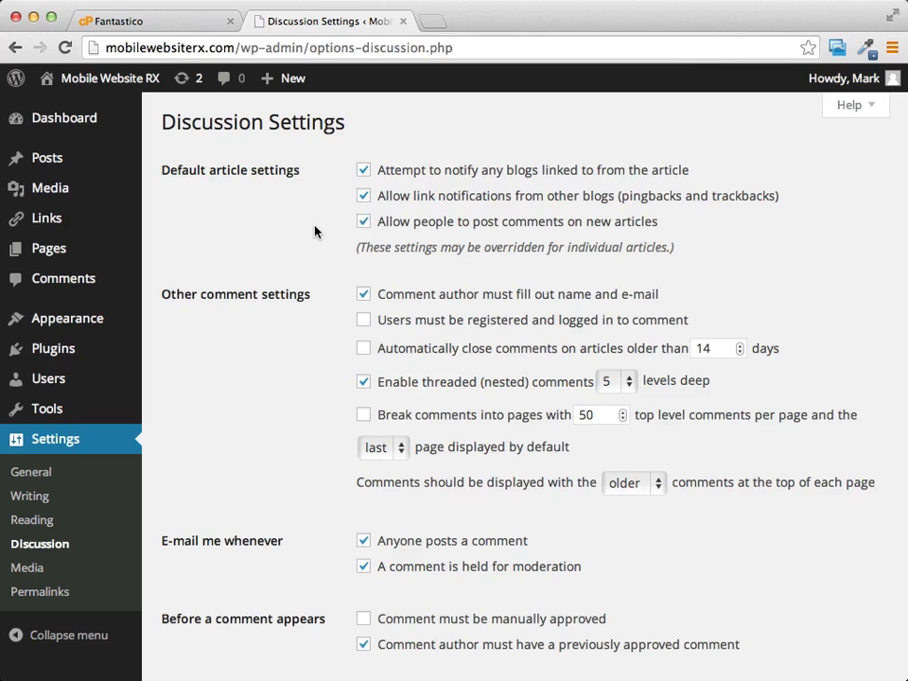
pyautogui.click(365, 223)
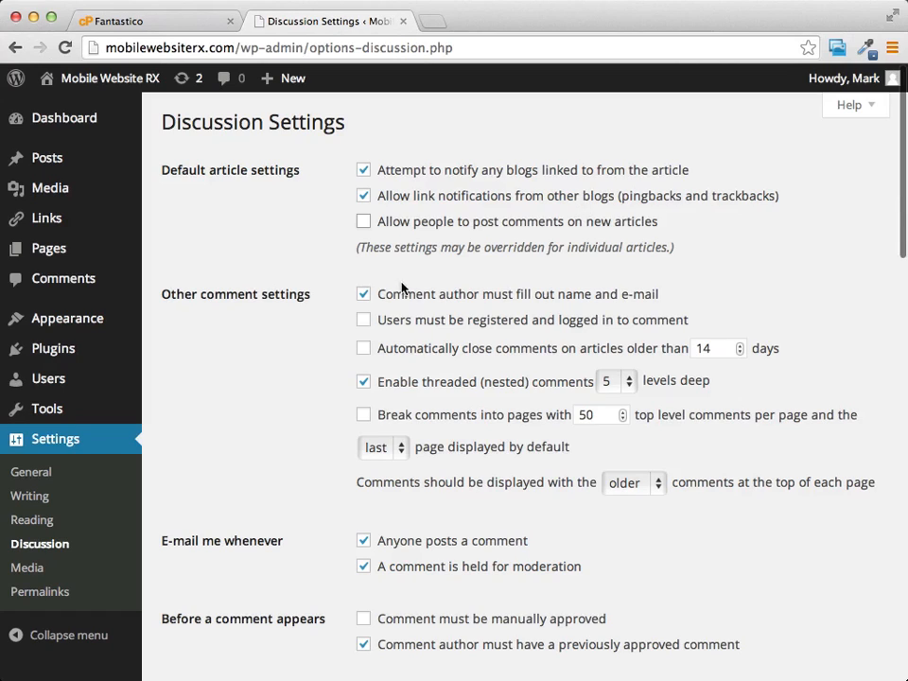
pyautogui.moveTo(357, 250); pyautogui.dragTo(682, 250)
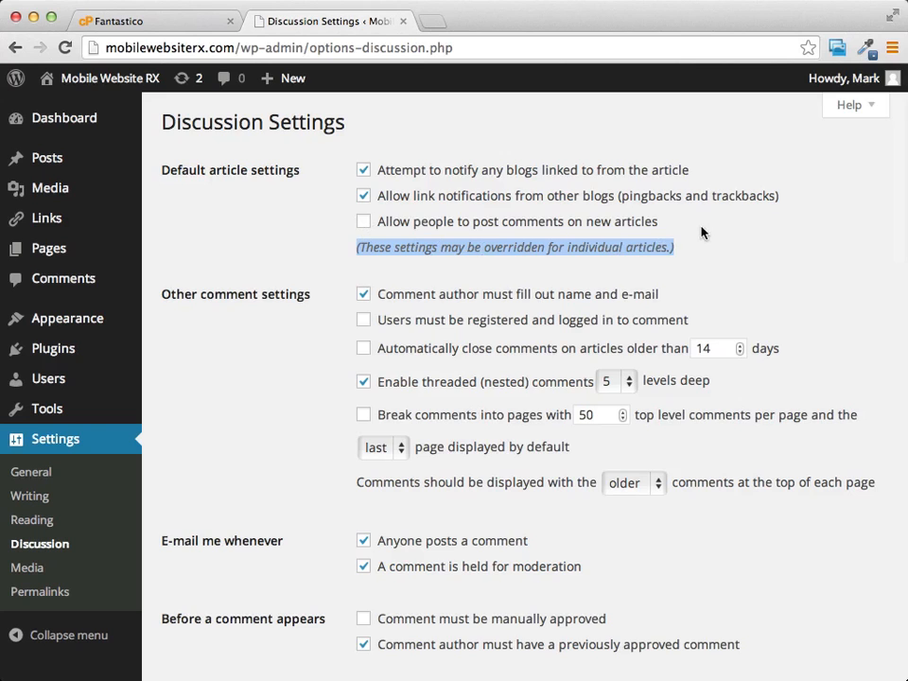
# Save the changed discussion settings and check that they were saved
pyautogui.scroll(-3, 701, 230)
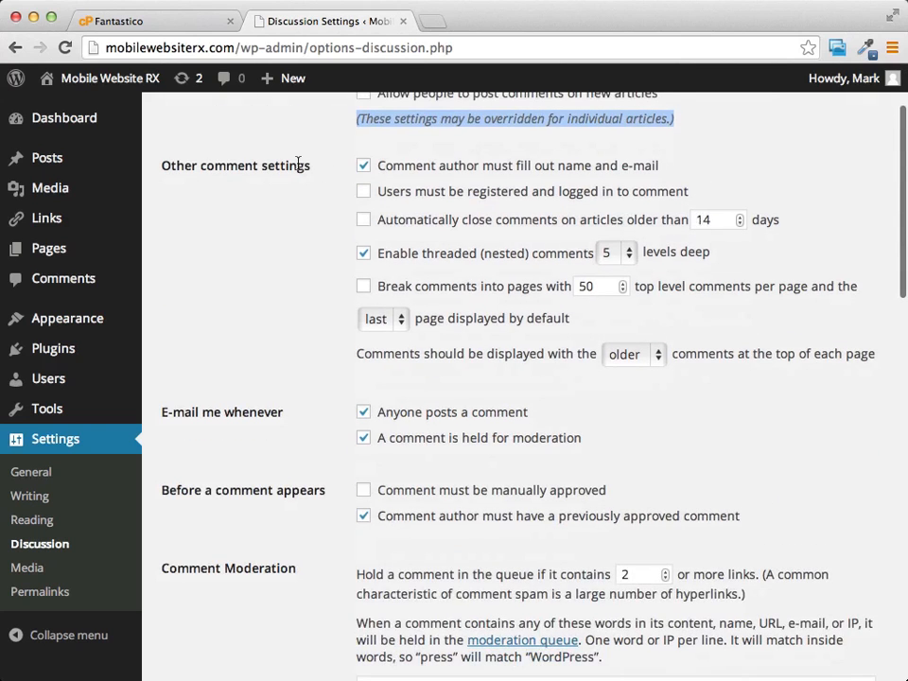
pyautogui.scroll(-3, 300, 166)
pyautogui.scroll(-5, 298, 168)
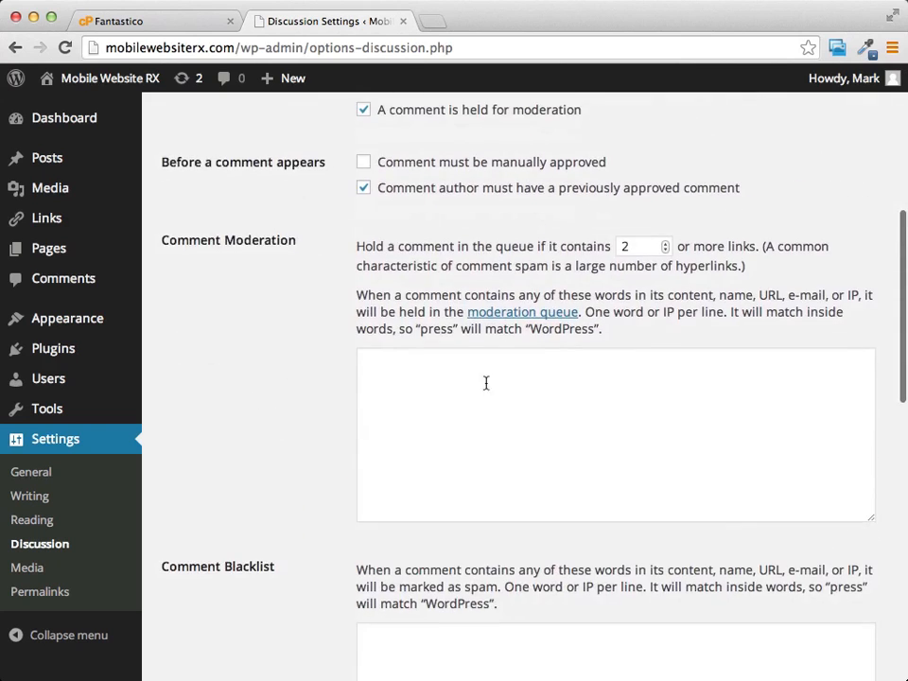
pyautogui.scroll(-6, 375, 406)
pyautogui.scroll(-12, 374, 406)
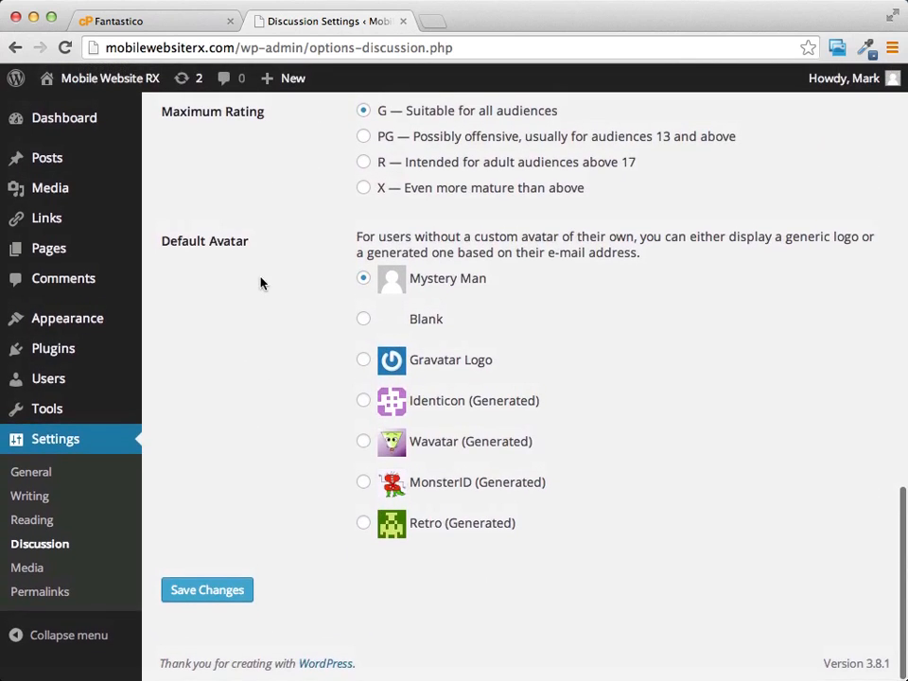
pyautogui.scroll(-2, 256, 416)
pyautogui.click(225, 593)
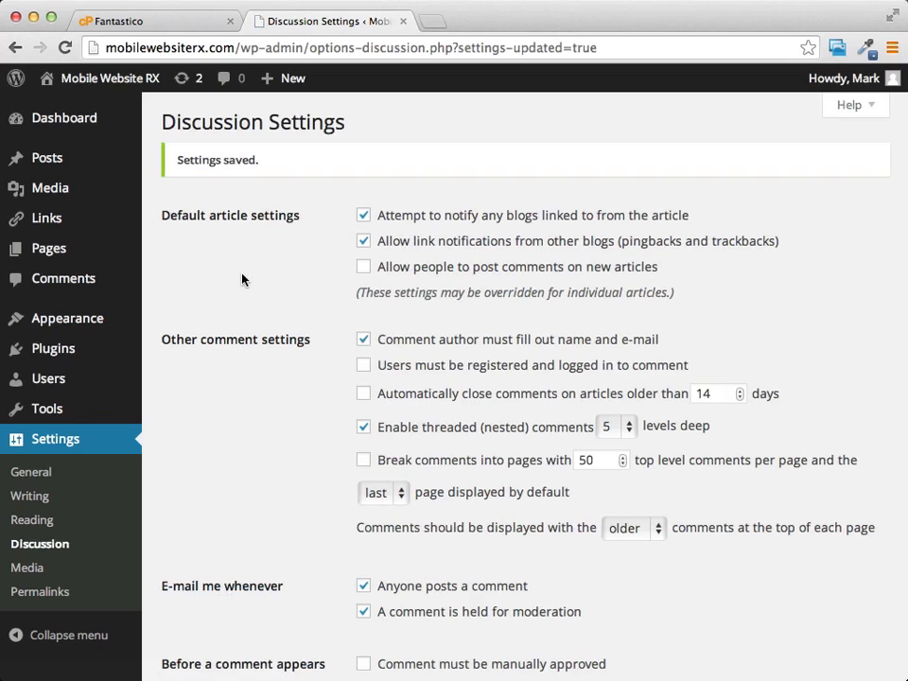
pyautogui.scroll(-5, 242, 279)
pyautogui.scroll(5, 244, 278)
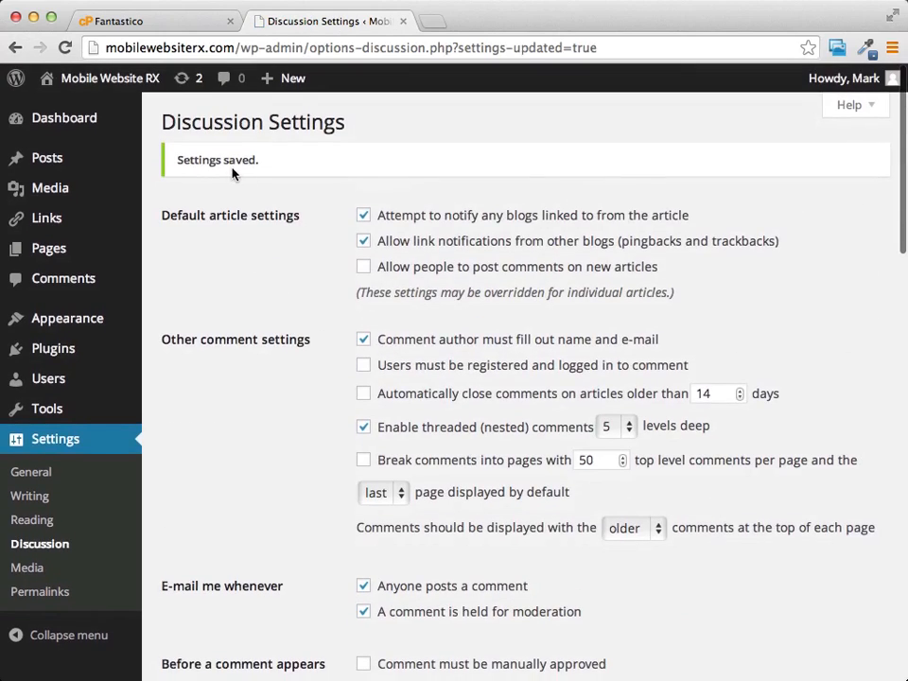
pyautogui.moveTo(174, 160); pyautogui.dragTo(295, 158)
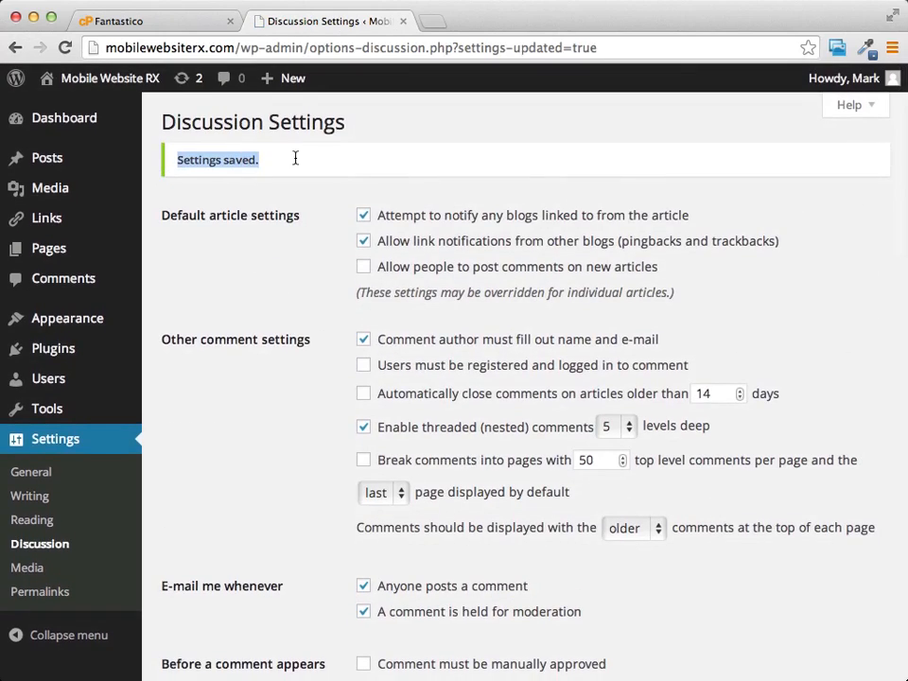
pyautogui.click(268, 169)
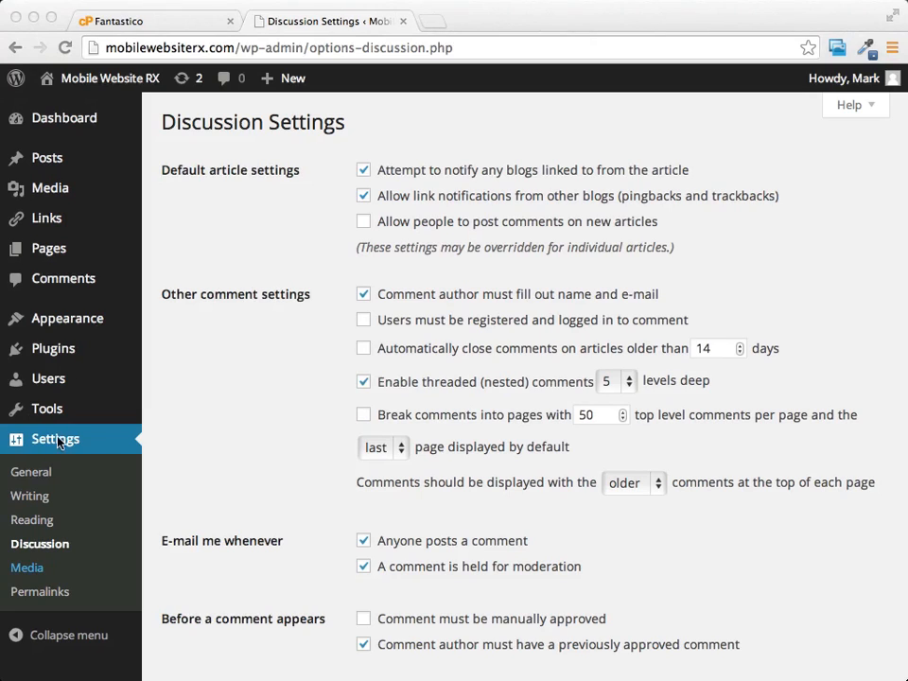
# Open the Reading settings
pyautogui.click(81, 527)
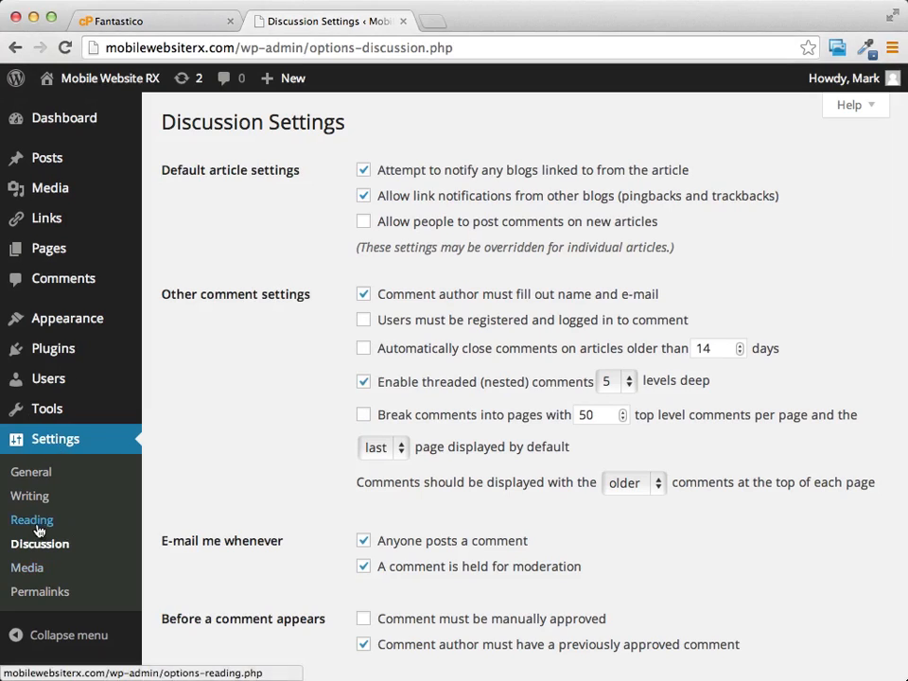
pyautogui.click(33, 523)
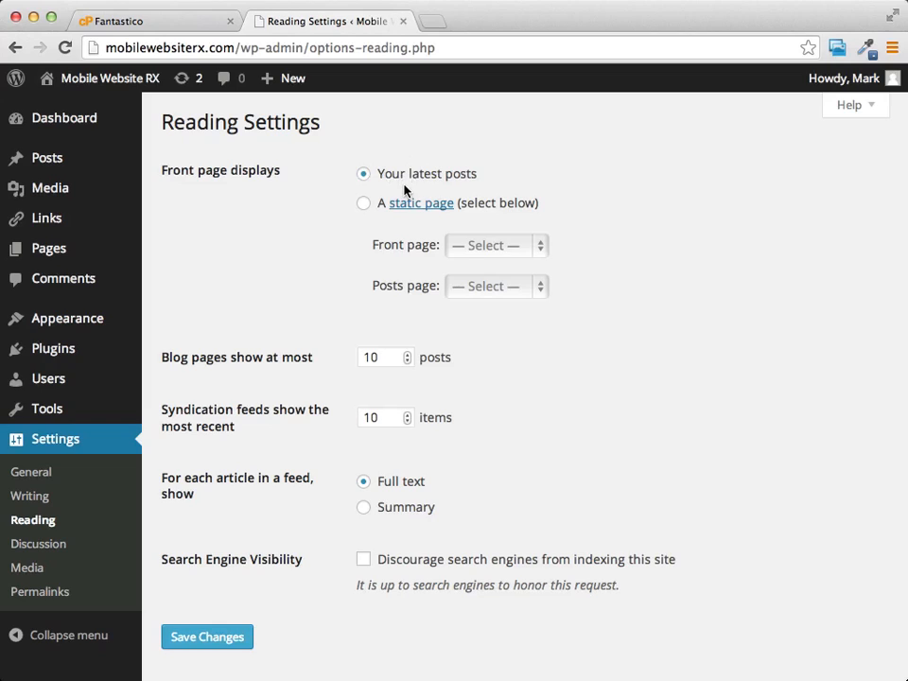
# Try Sample Page as a static front page, and return the front page display to Your latest posts
pyautogui.click(364, 205)
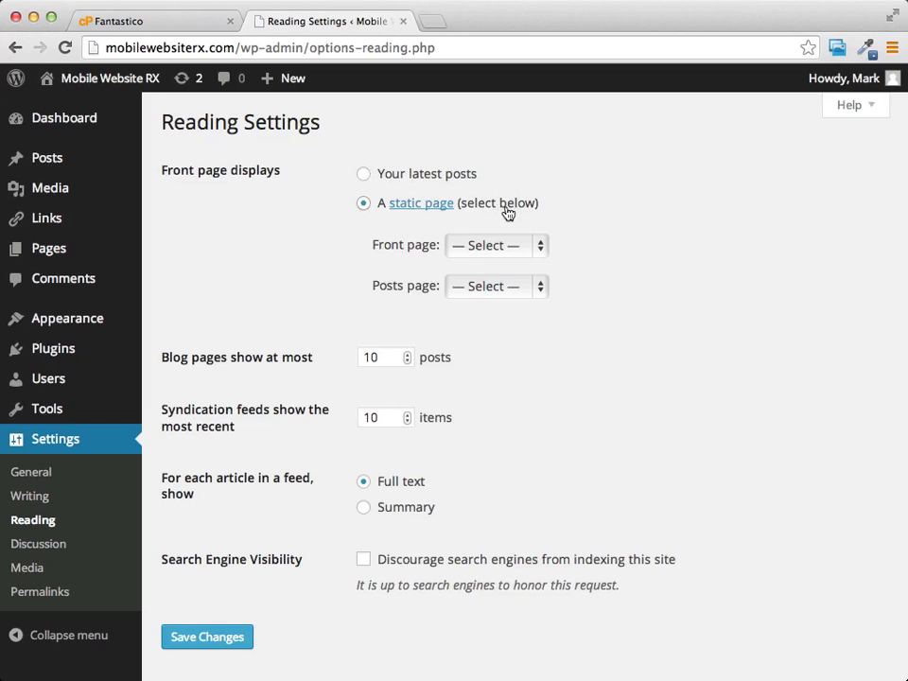
pyautogui.click(540, 246)
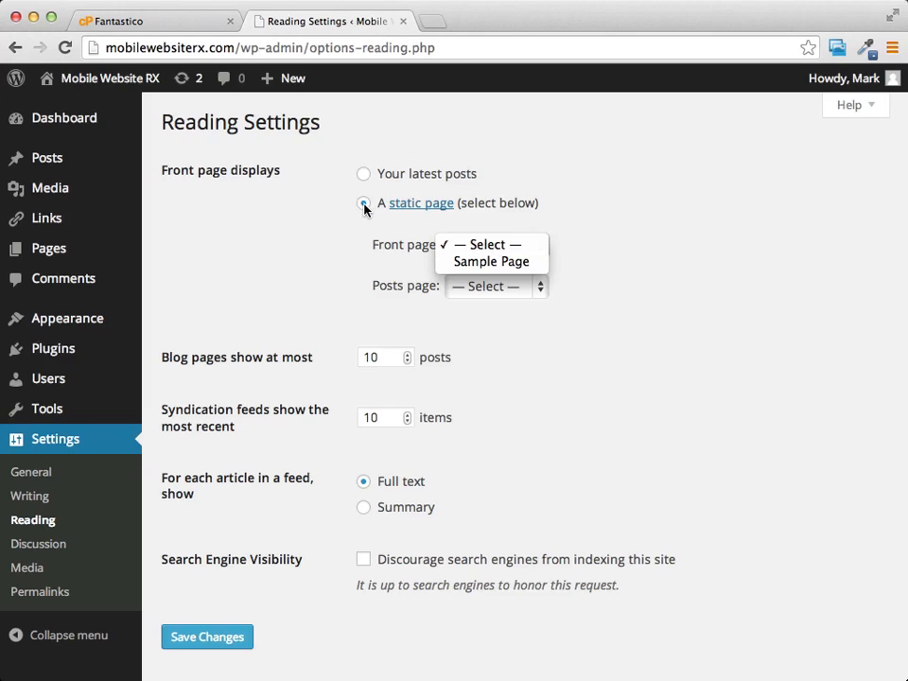
pyautogui.click(508, 264)
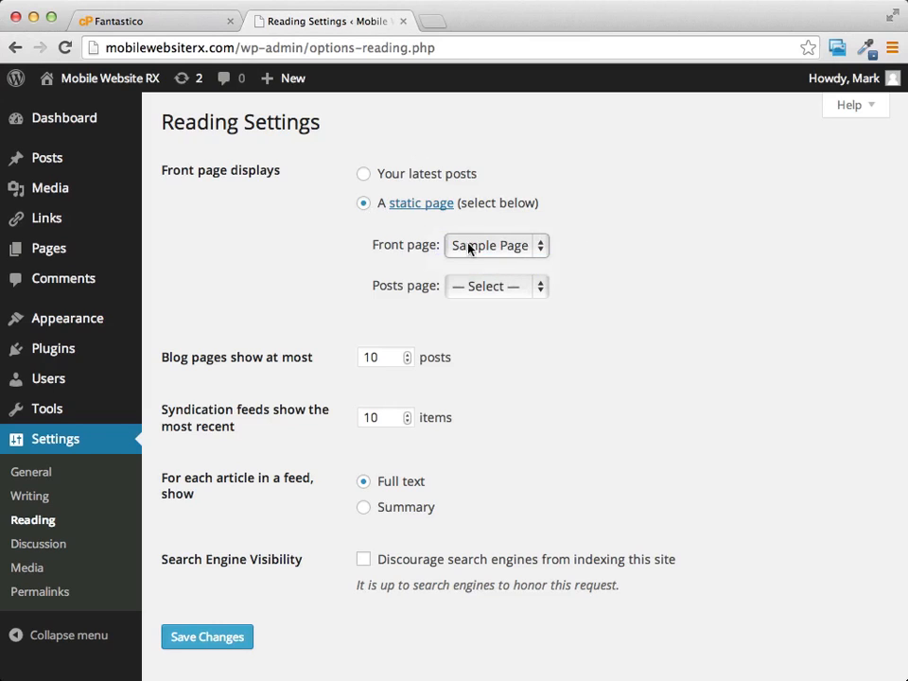
pyautogui.click(363, 176)
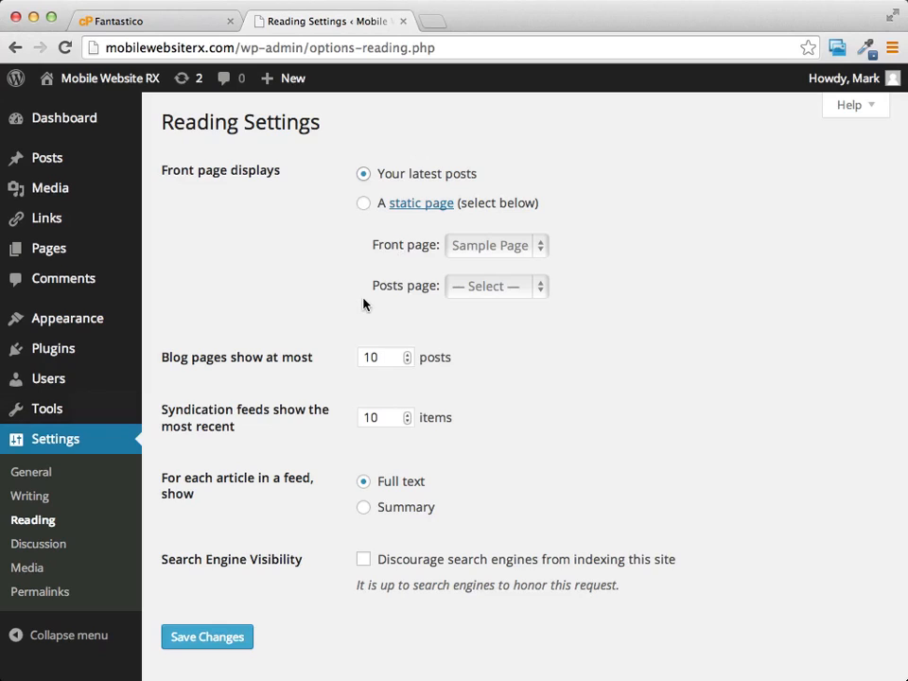
# View the Writing settings, and open the General settings
pyautogui.click(31, 500)
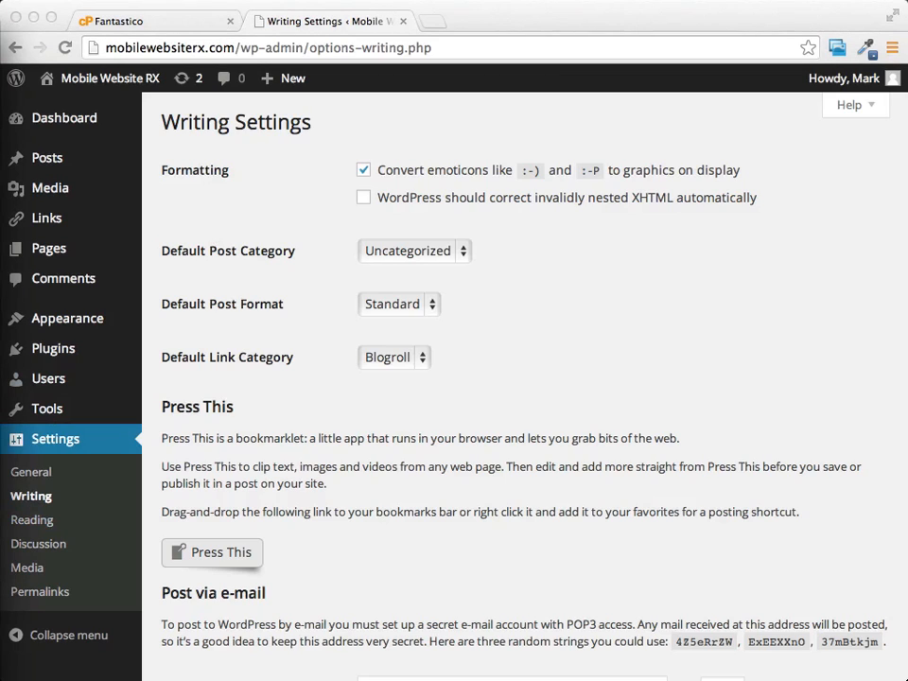
pyautogui.click(38, 477)
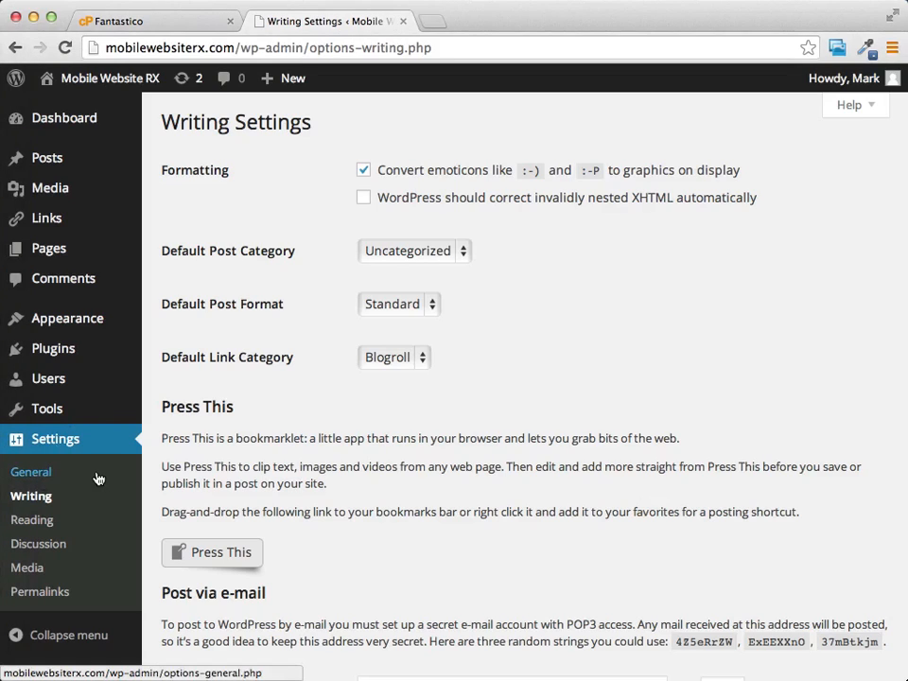
pyautogui.click(33, 478)
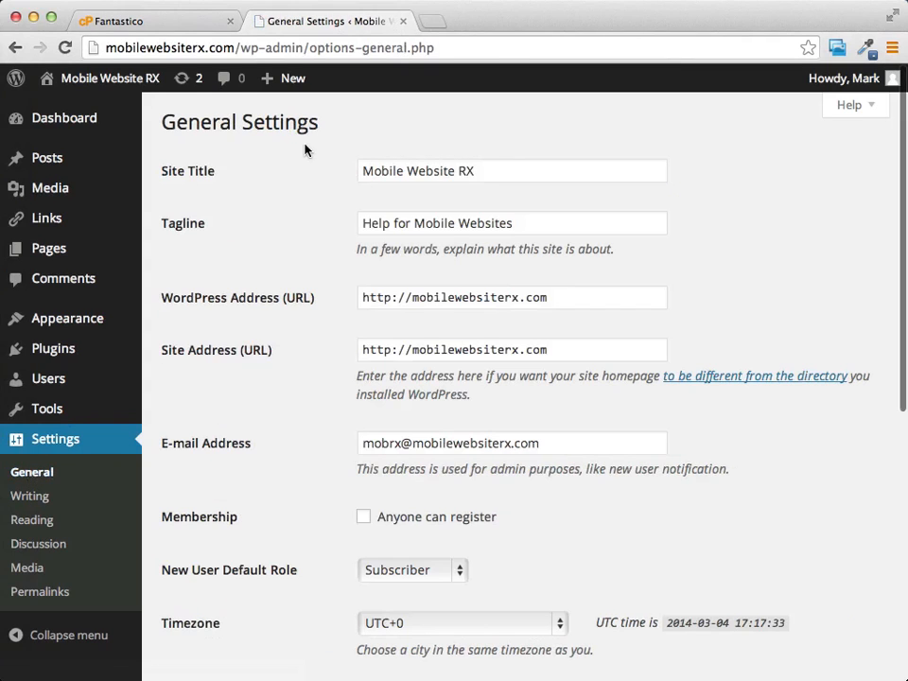
# Review the site title, tagline, WordPress and site addresses, and admin e-mail address in the General settings
pyautogui.moveTo(368, 171); pyautogui.dragTo(499, 172)
pyautogui.click(486, 172)
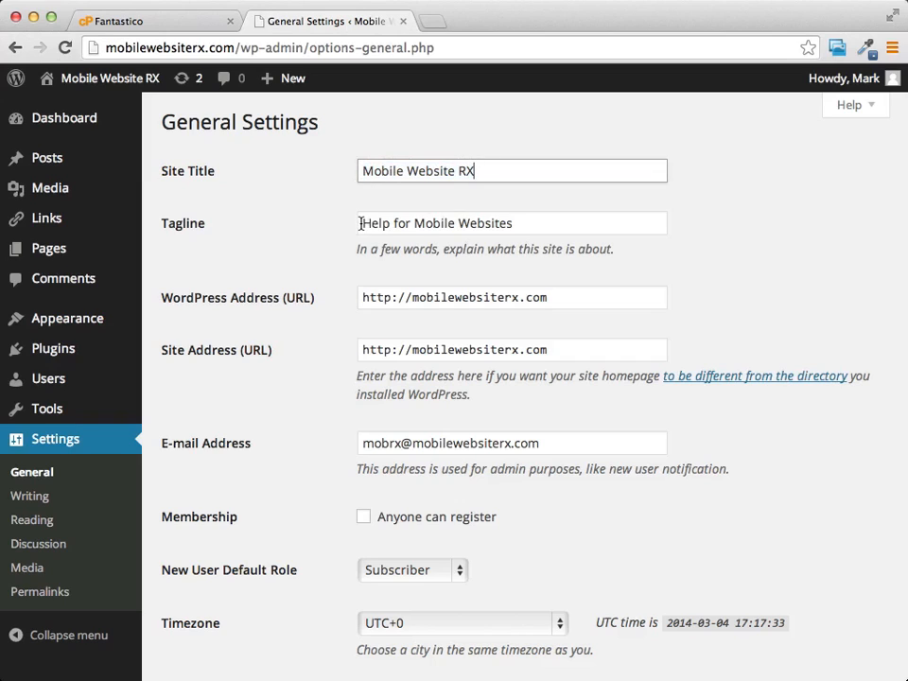
pyautogui.moveTo(360, 224); pyautogui.dragTo(538, 222)
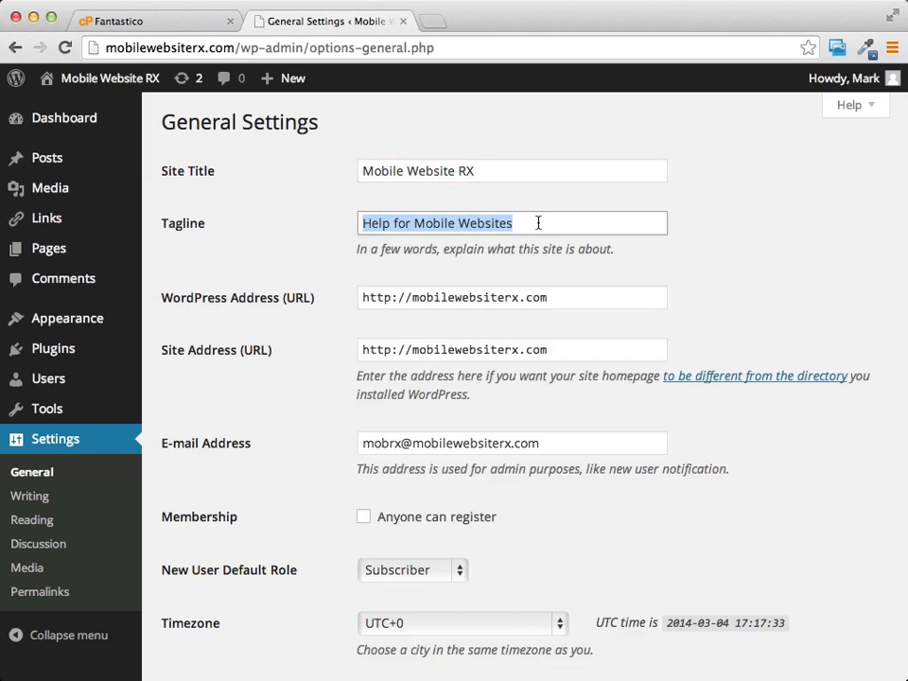
pyautogui.click(659, 207)
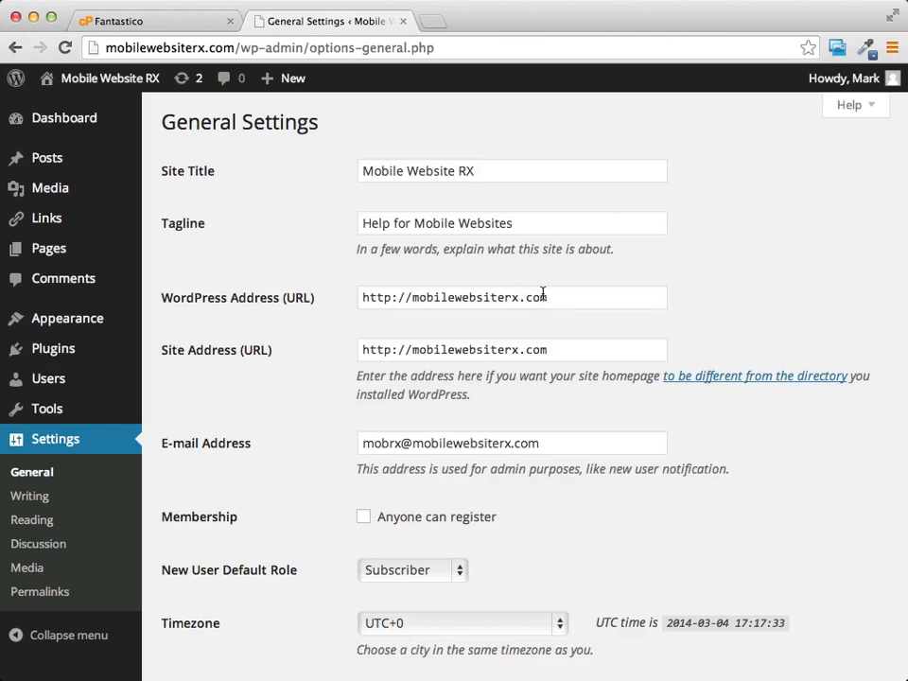
pyautogui.scroll(-1, 774, 337)
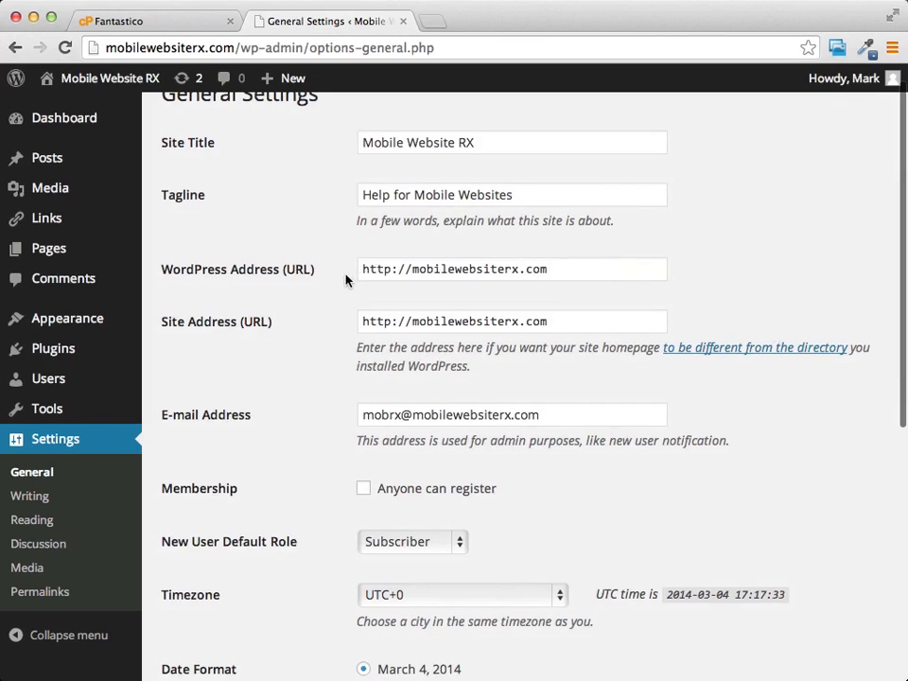
pyautogui.scroll(-5, 623, 291)
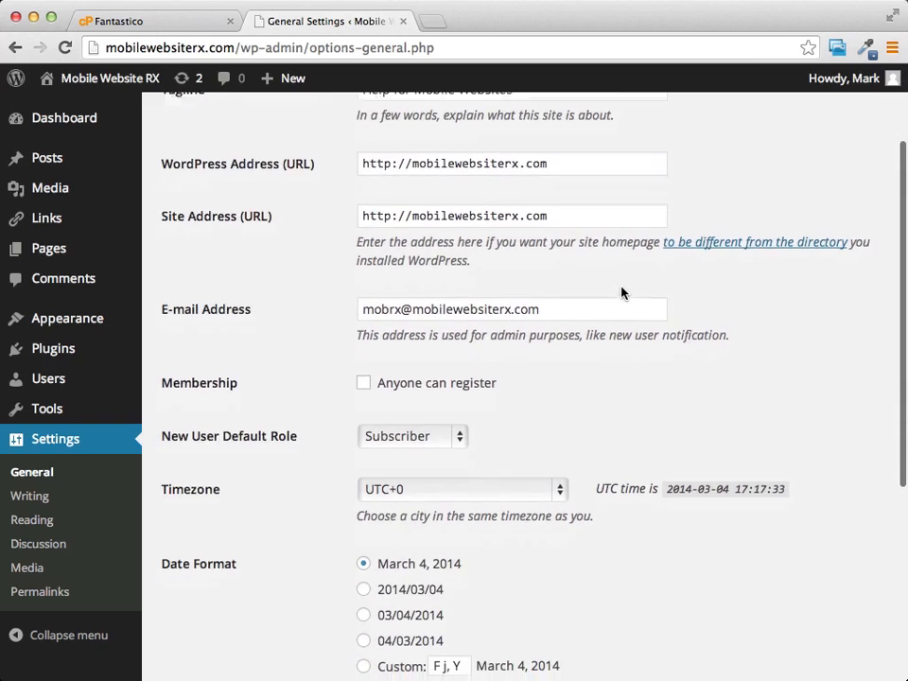
pyautogui.scroll(-1, 621, 286)
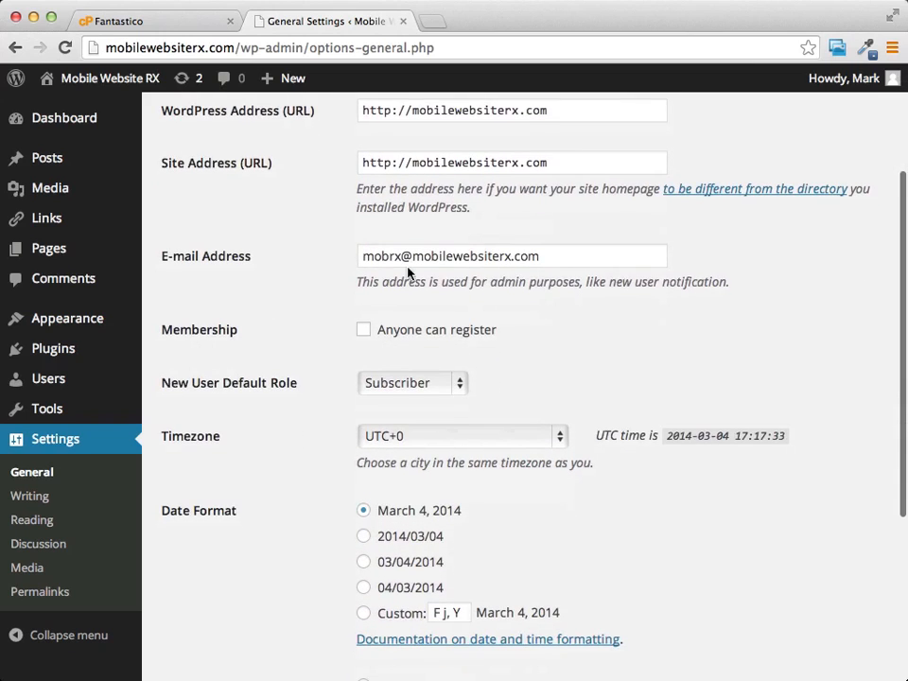
pyautogui.click(555, 258)
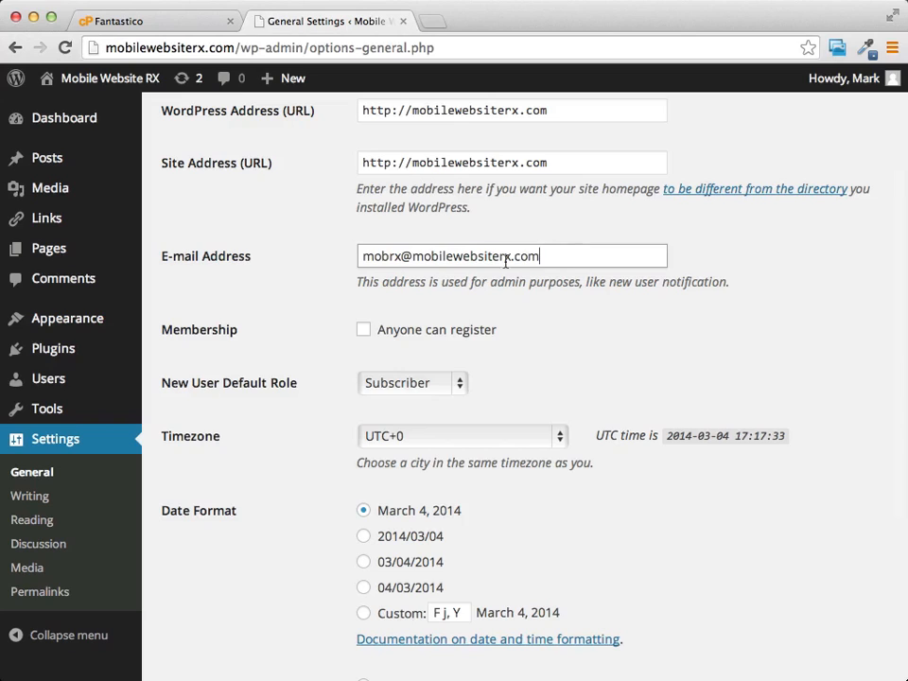
pyautogui.press('super+a')
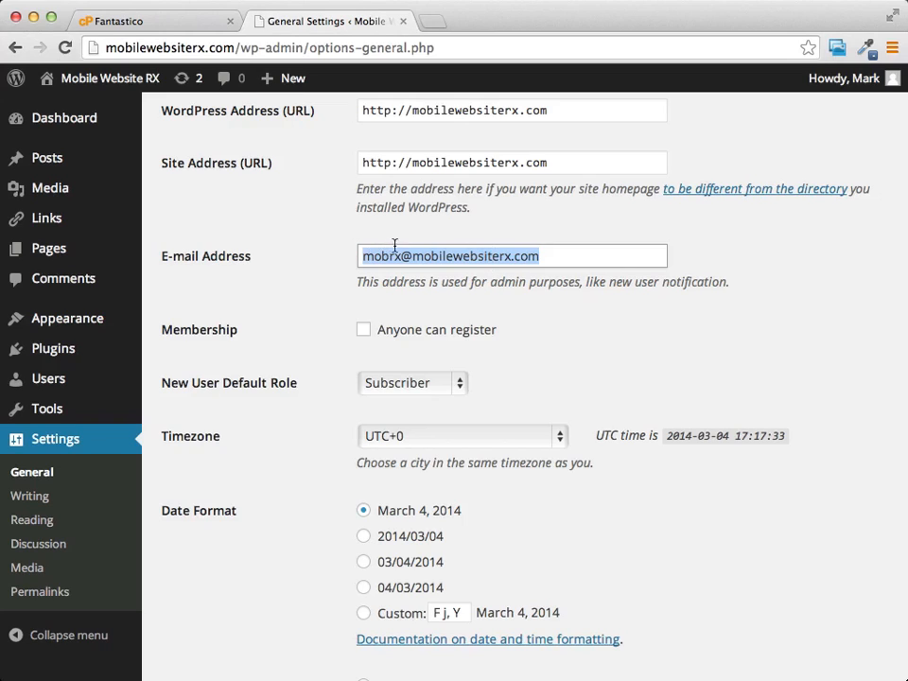
# Examine the remaining General settings, including the timezone choices, date and time formats, and the week start day options
pyautogui.scroll(-1, 686, 352)
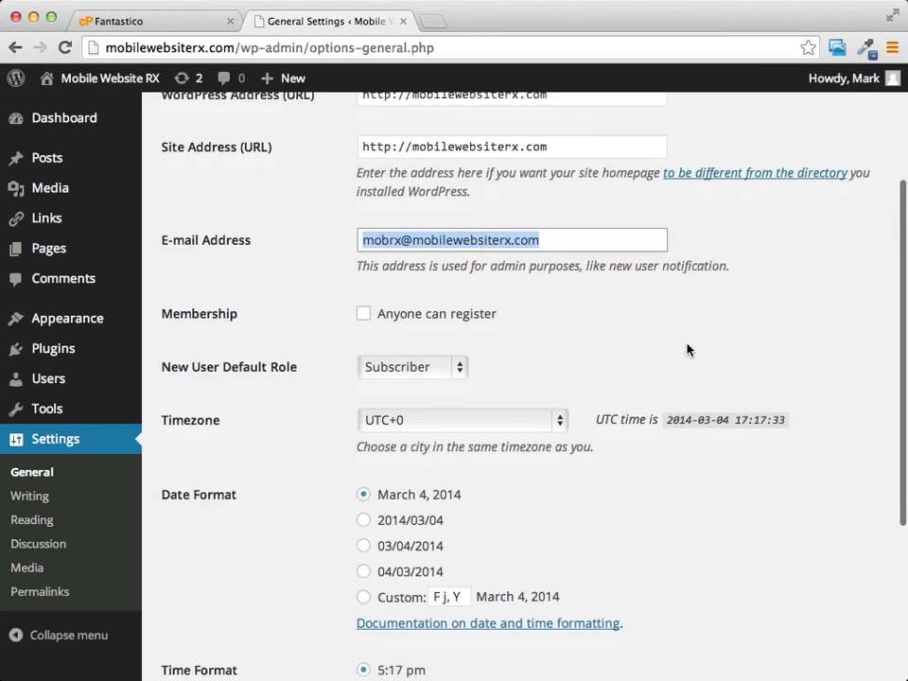
pyautogui.scroll(-3, 688, 350)
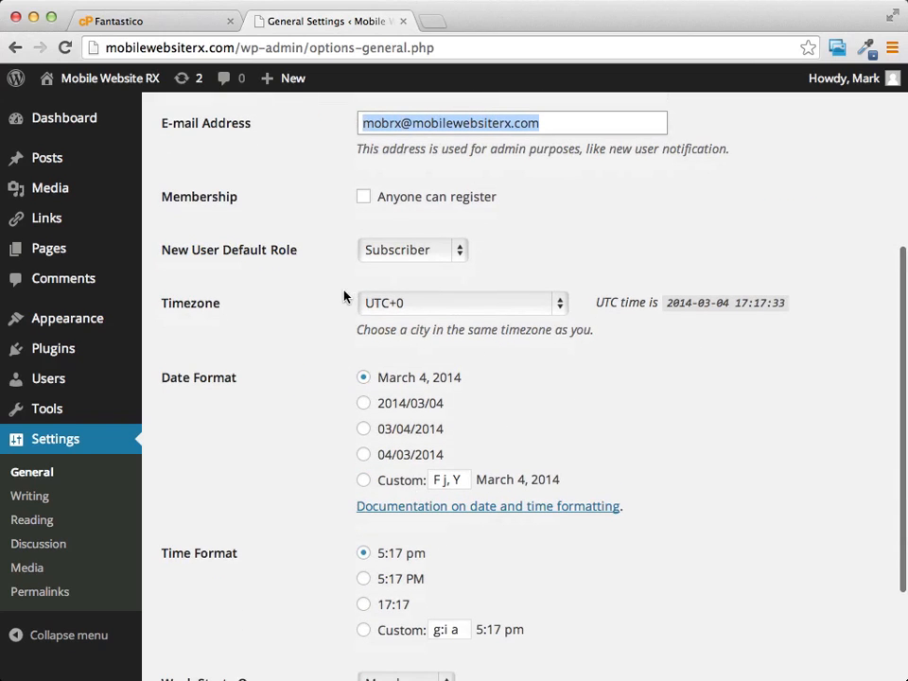
pyautogui.scroll(-3, 270, 313)
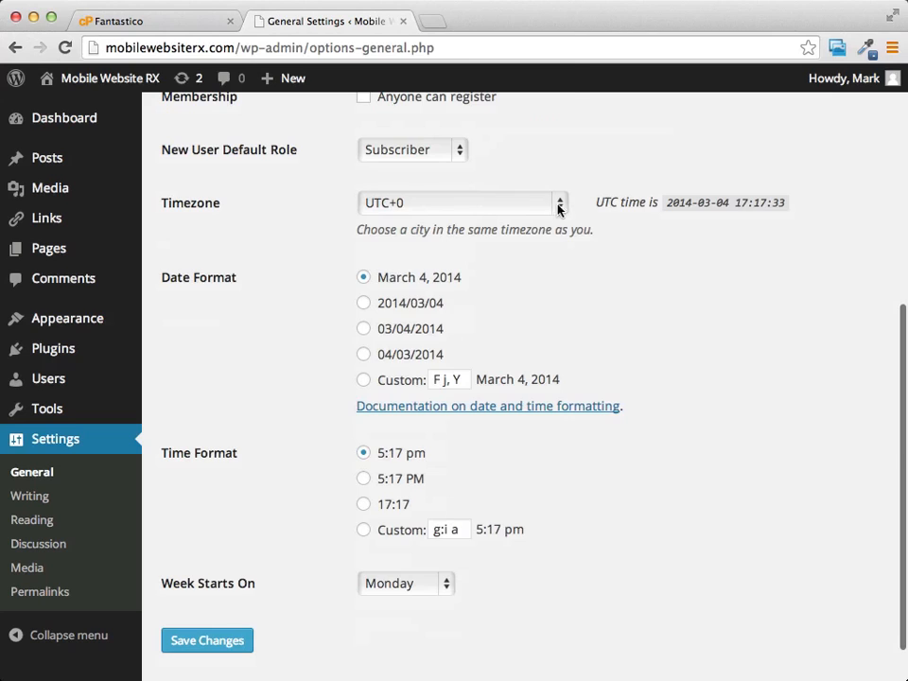
pyautogui.click(559, 208)
pyautogui.click(565, 203)
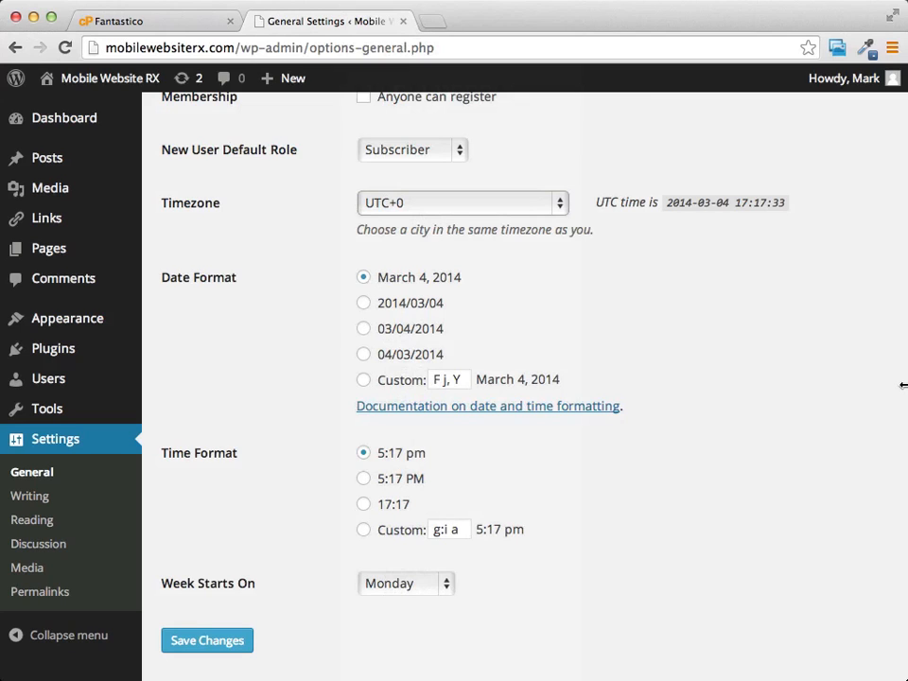
pyautogui.scroll(-2, 355, 386)
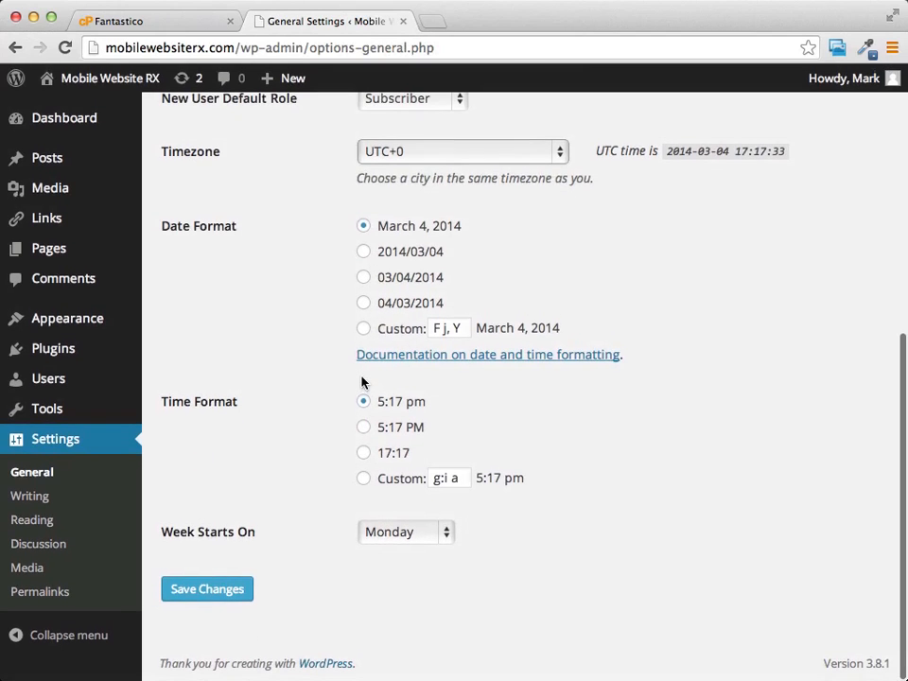
pyautogui.click(417, 533)
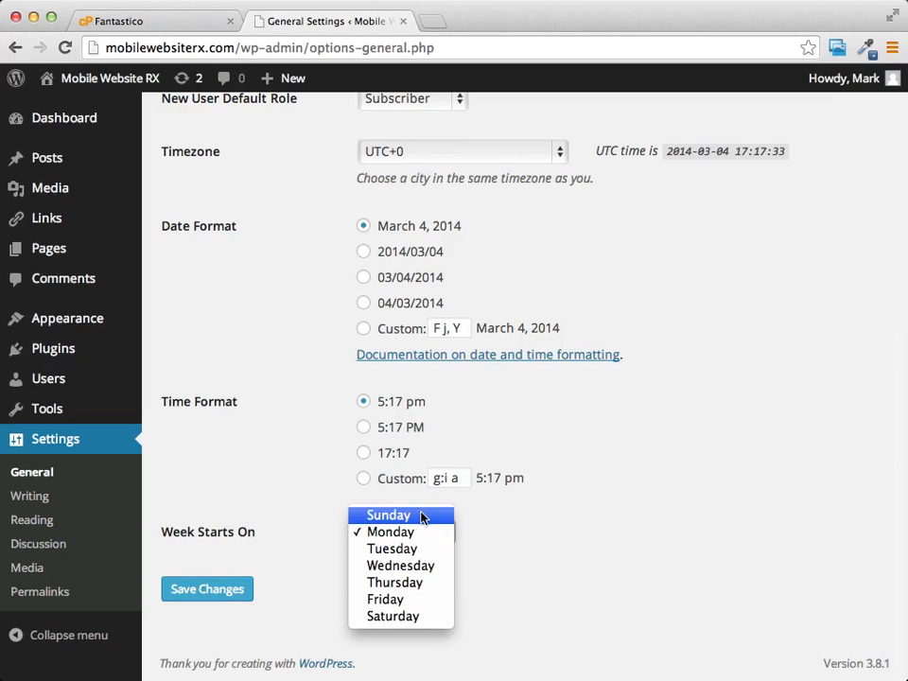
pyautogui.click(644, 524)
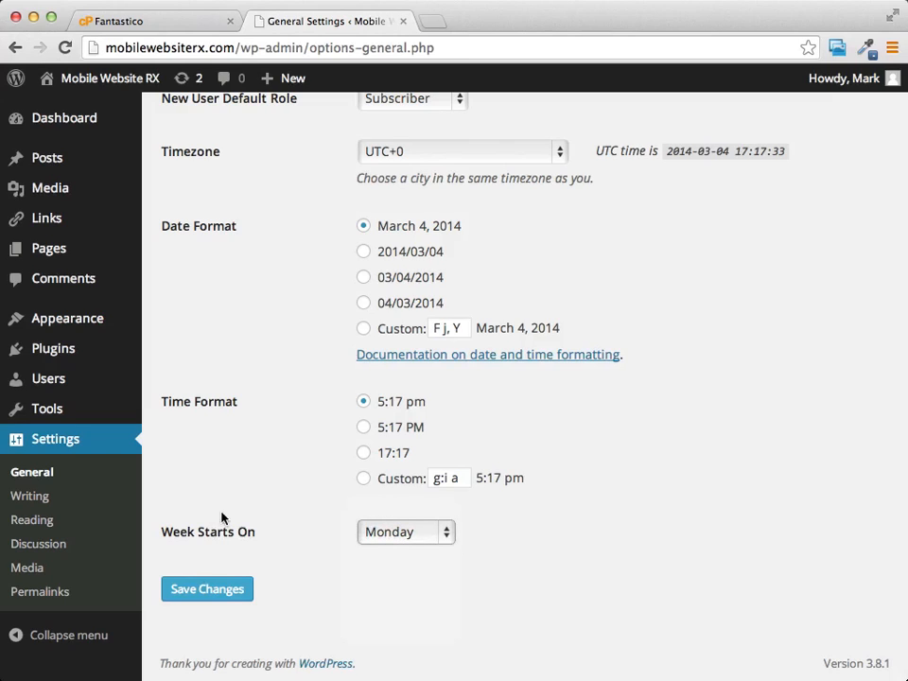
# Check through the General settings once more and save them
pyautogui.scroll(10, 302, 284)
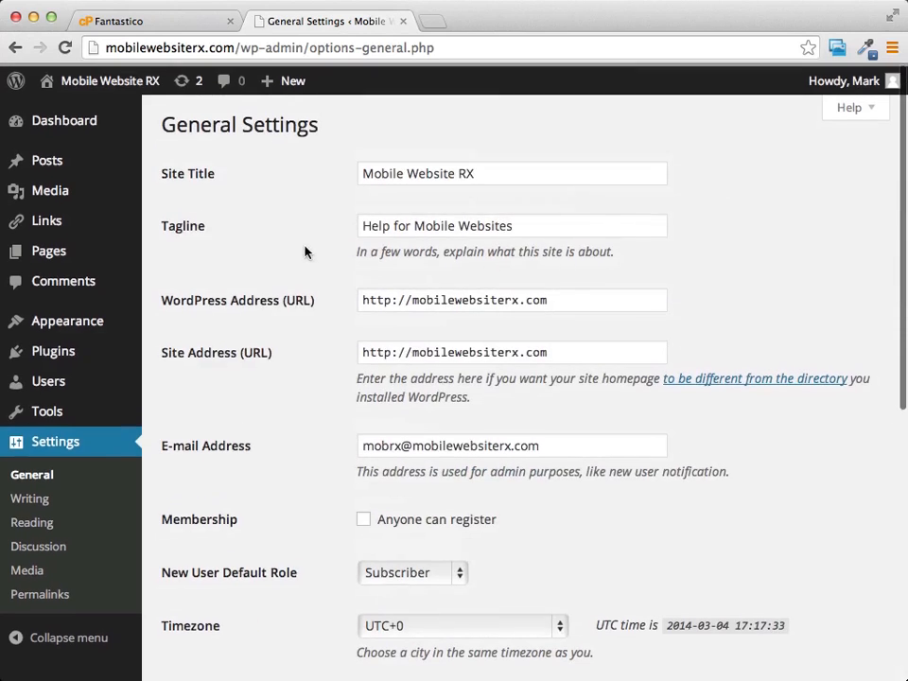
pyautogui.scroll(-10, 328, 223)
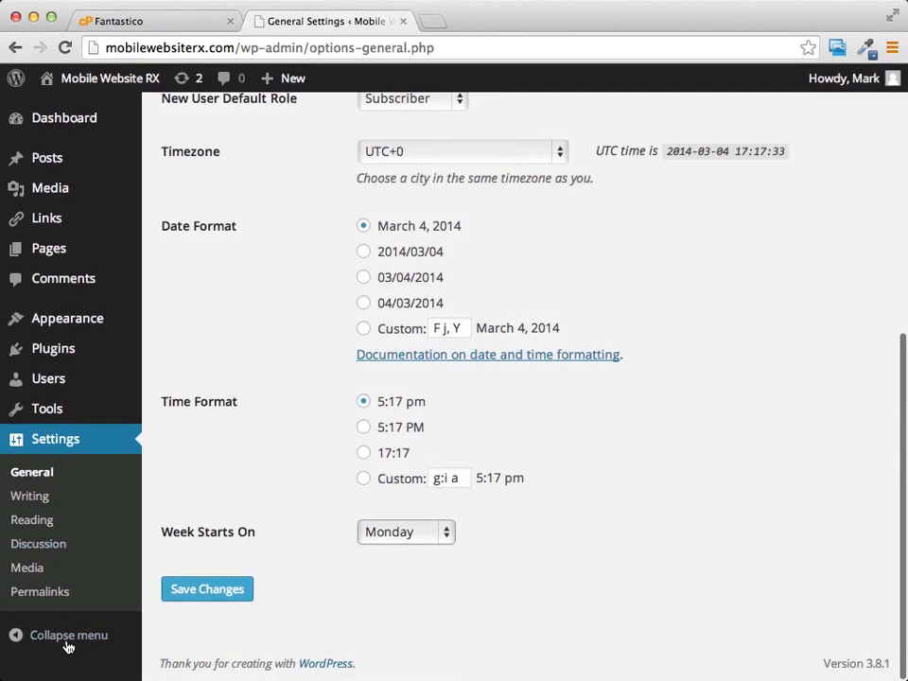
pyautogui.click(208, 591)
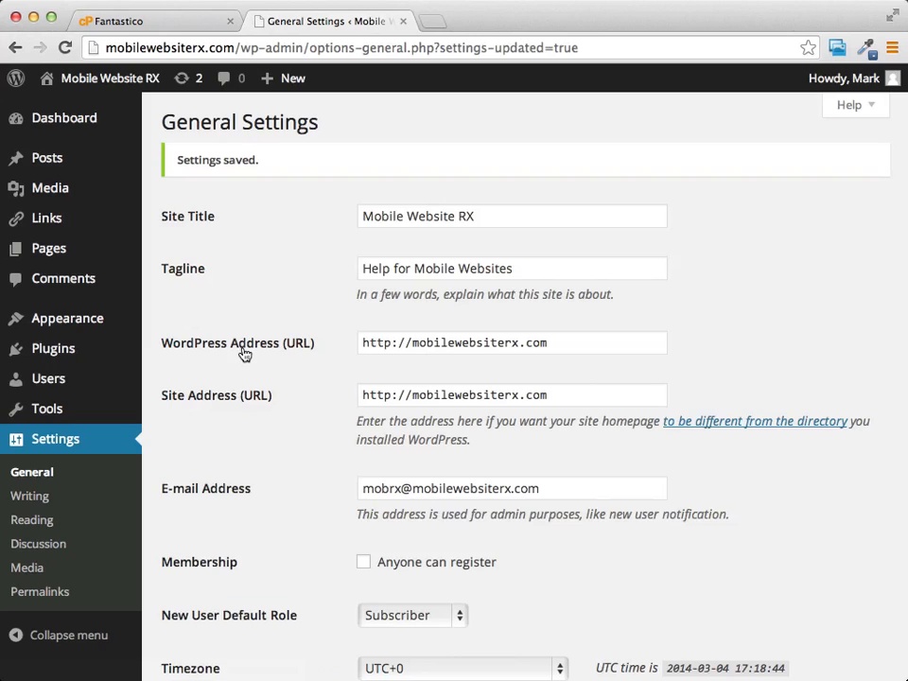
# Open the list of all users and filter it to show only administrators
pyautogui.click(45, 384)
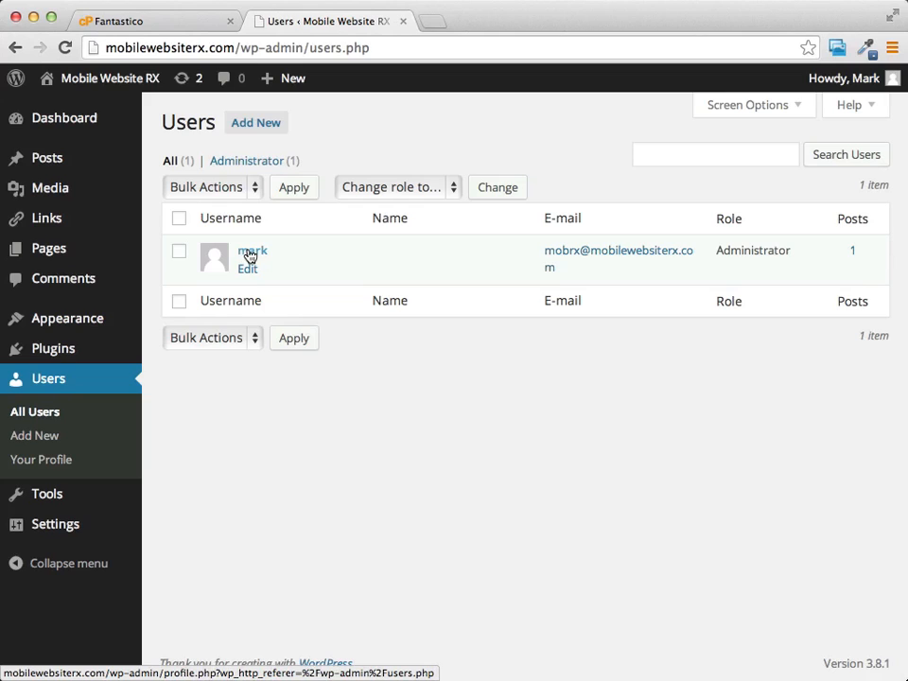
pyautogui.click(254, 162)
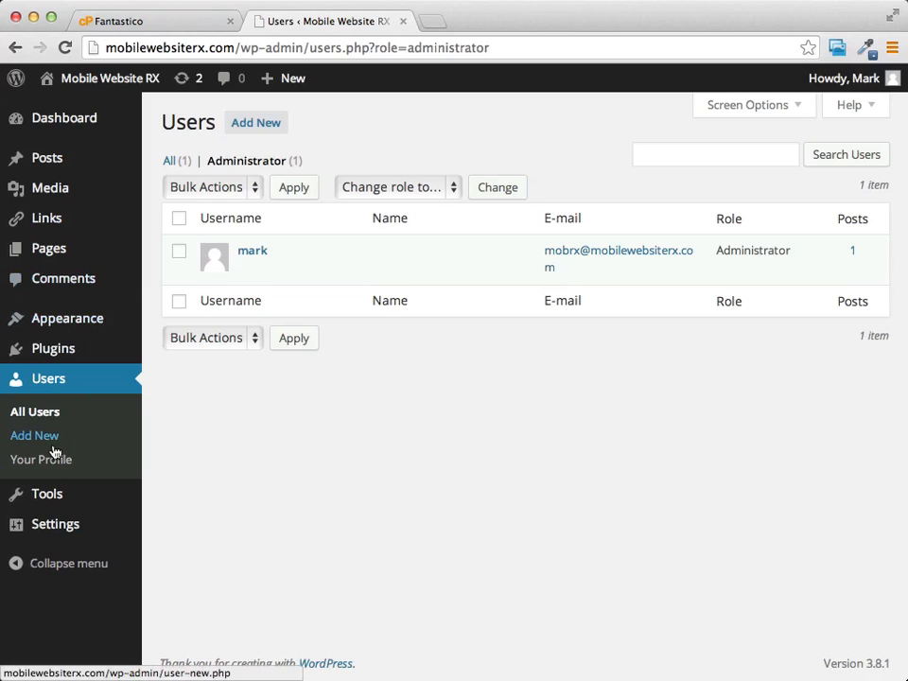
# Open the form for adding a new user and examine its required fields and the available roles
pyautogui.moveTo(57, 524)
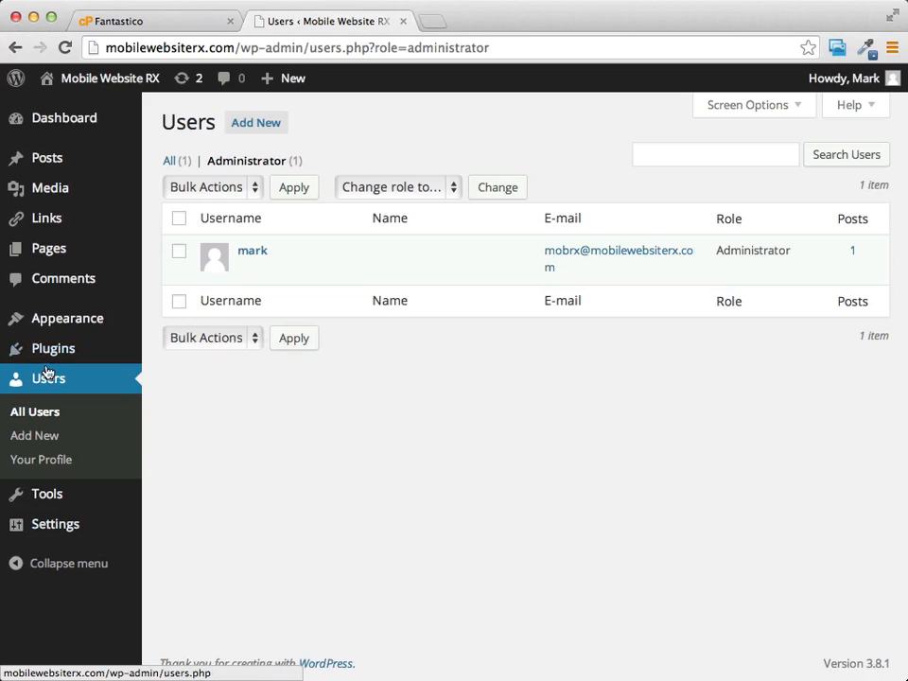
pyautogui.click(34, 437)
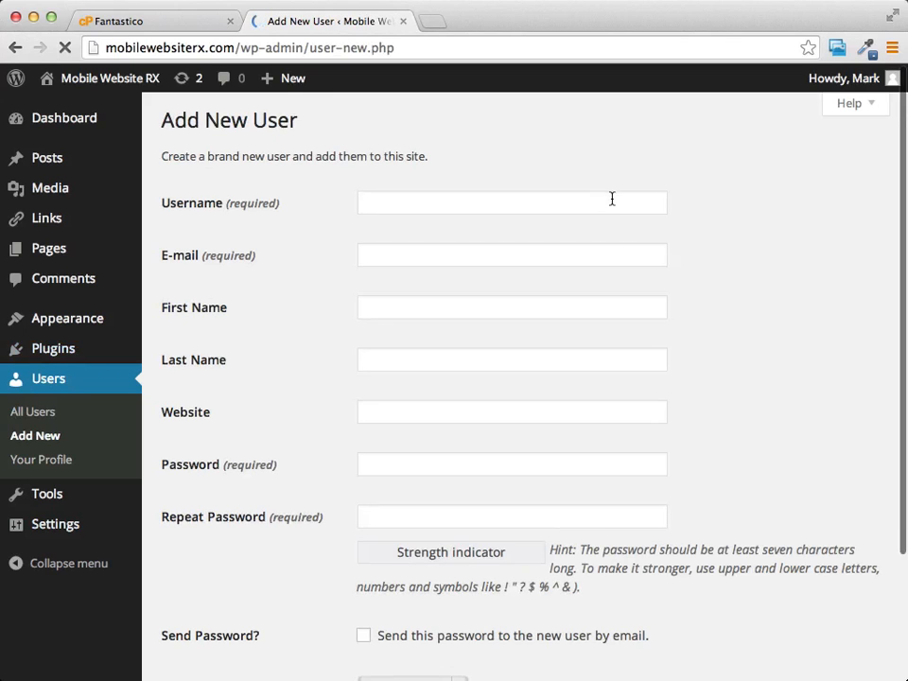
pyautogui.scroll(-2, 612, 198)
pyautogui.scroll(2, 612, 202)
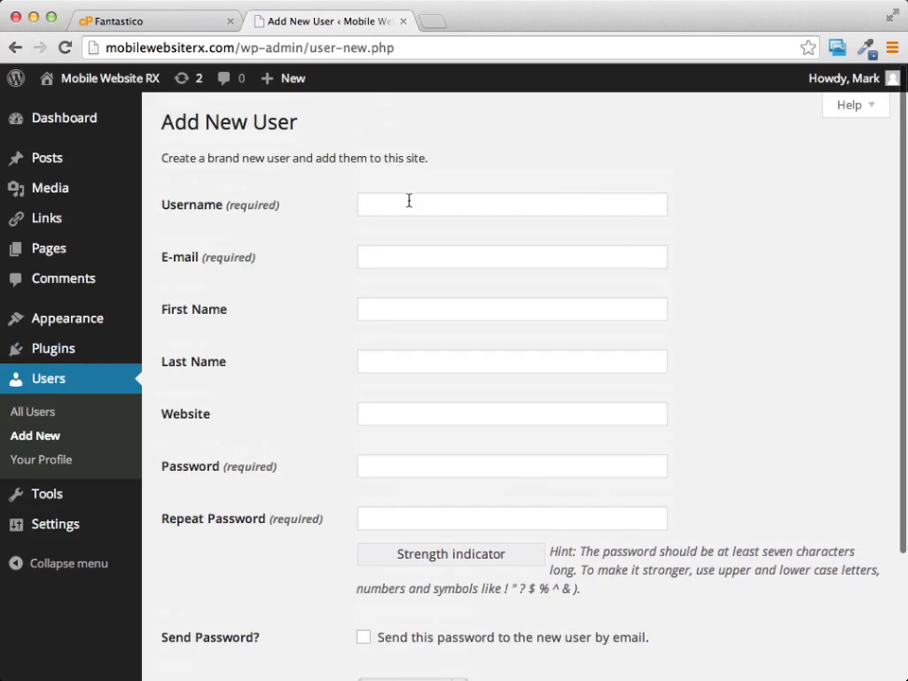
pyautogui.scroll(-4, 541, 201)
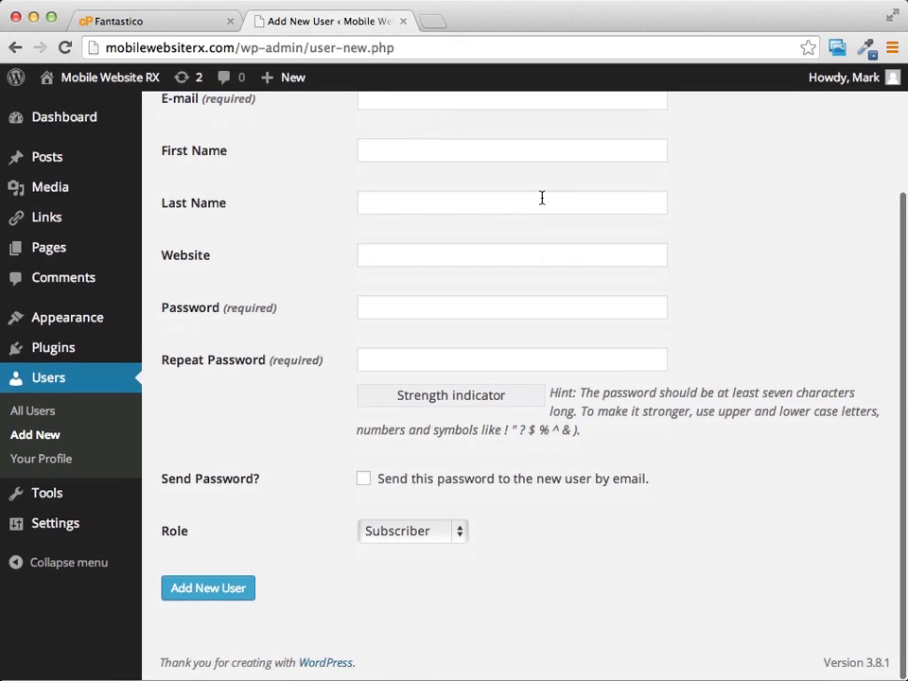
pyautogui.scroll(4, 355, 209)
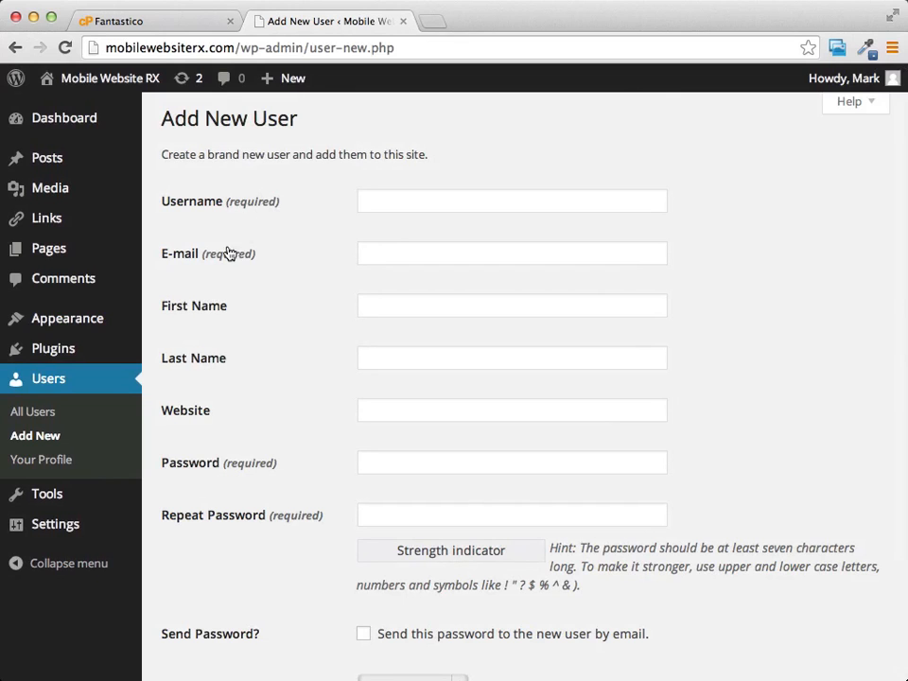
pyautogui.scroll(-3, 657, 395)
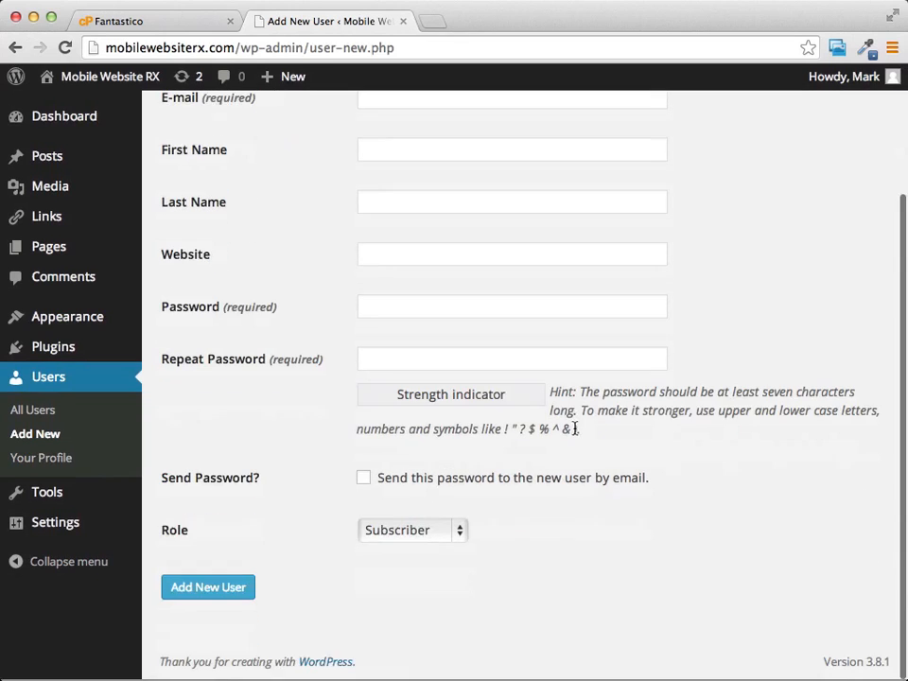
pyautogui.click(412, 536)
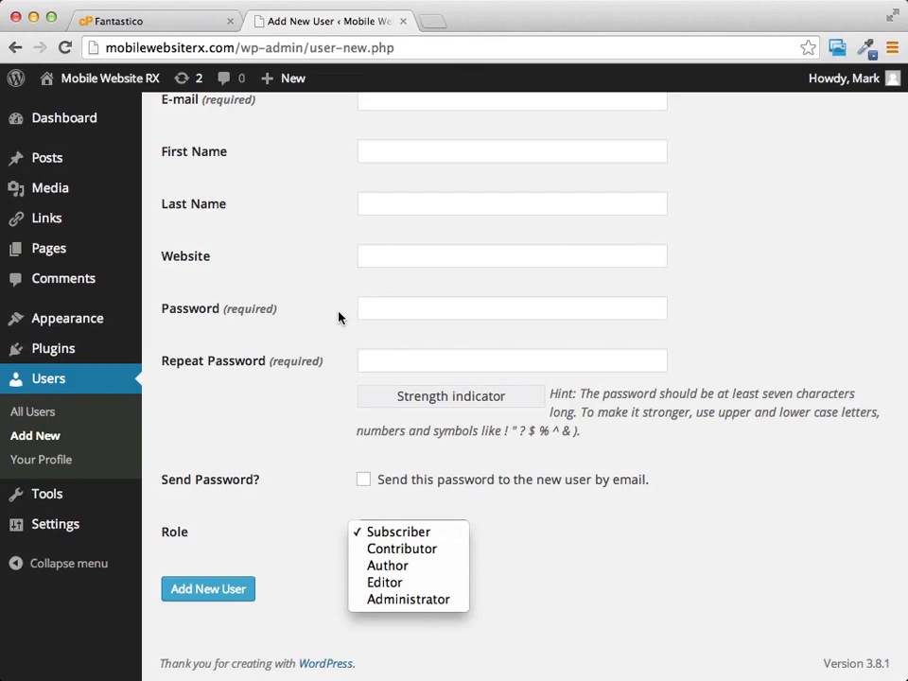
pyautogui.click(836, 267)
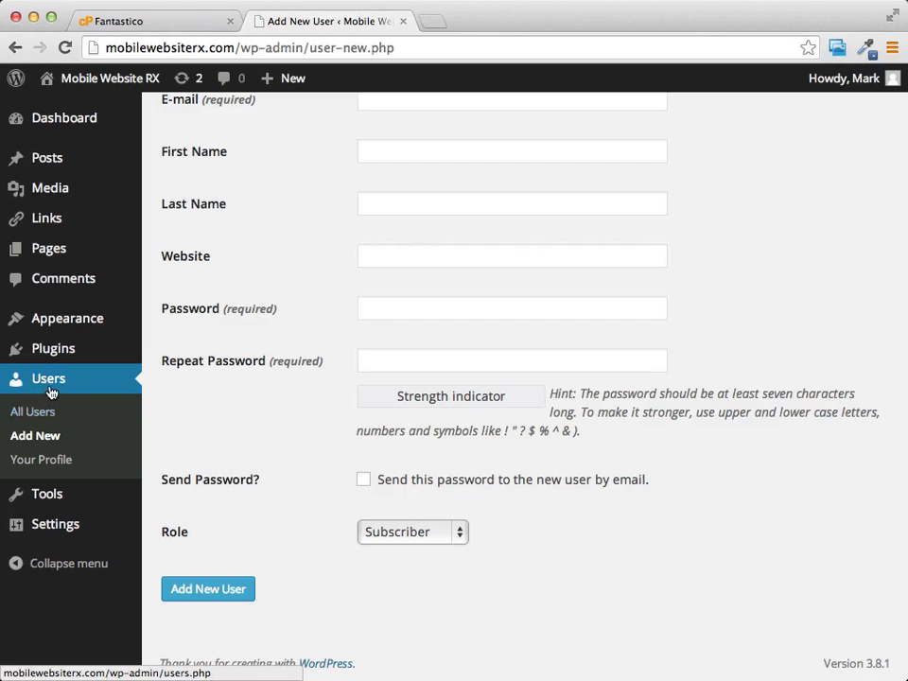
# Return to the Dashboard home page and view the available Settings pages
pyautogui.click(62, 123)
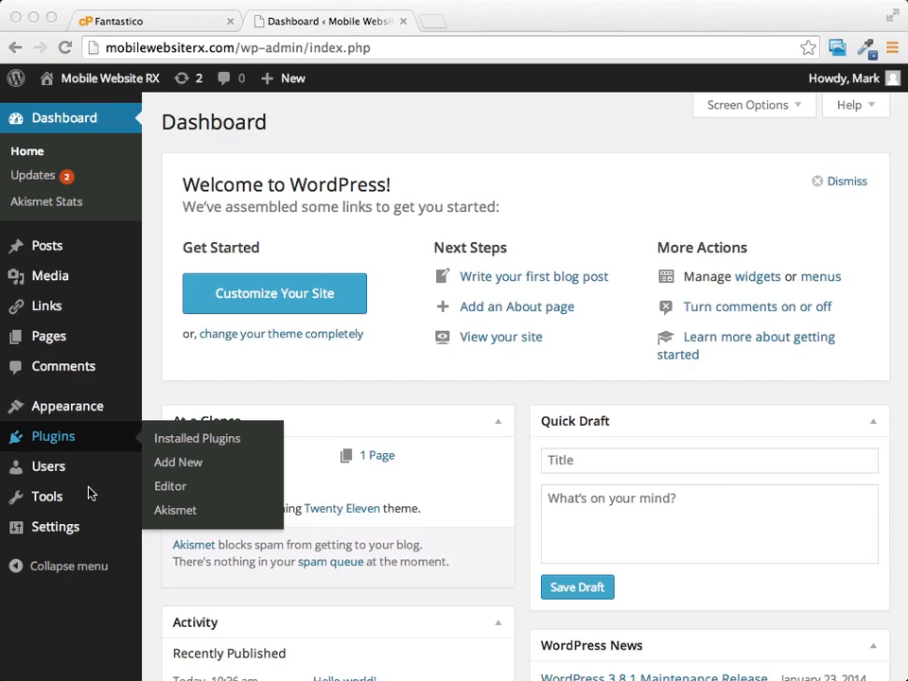
pyautogui.moveTo(62, 410)
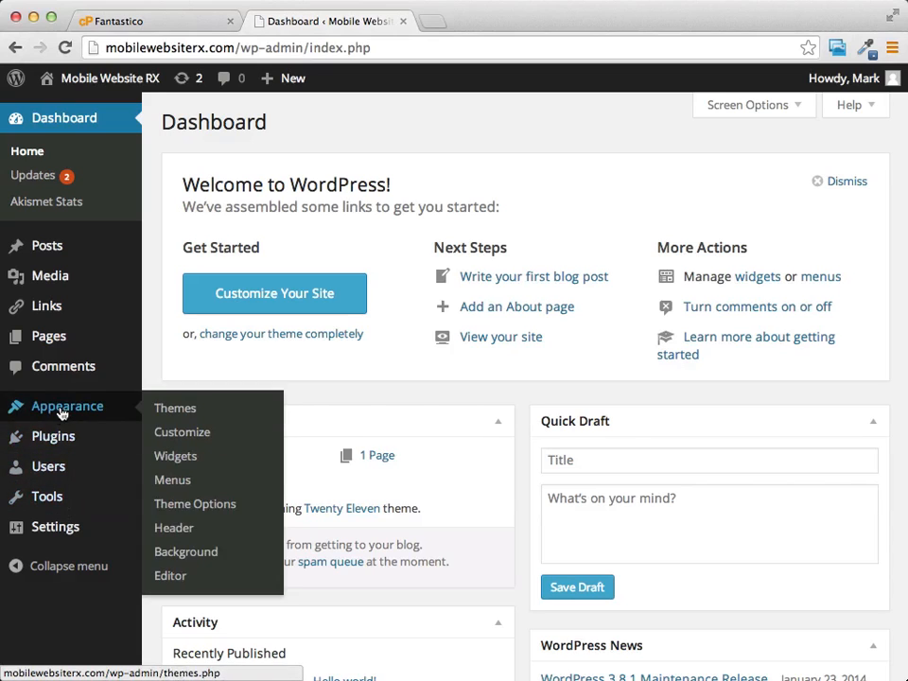
pyautogui.moveTo(55, 530)
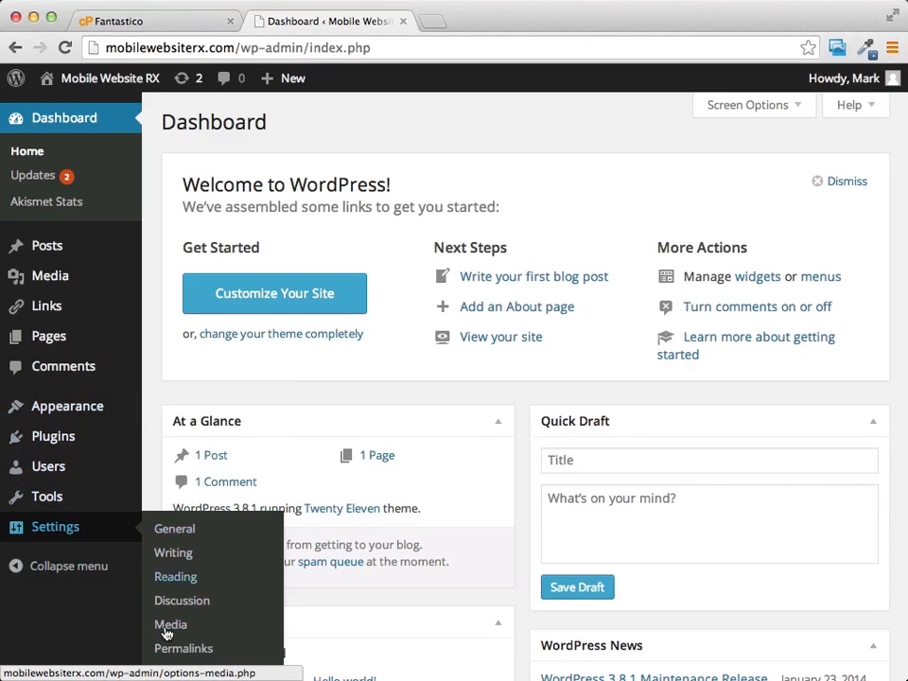